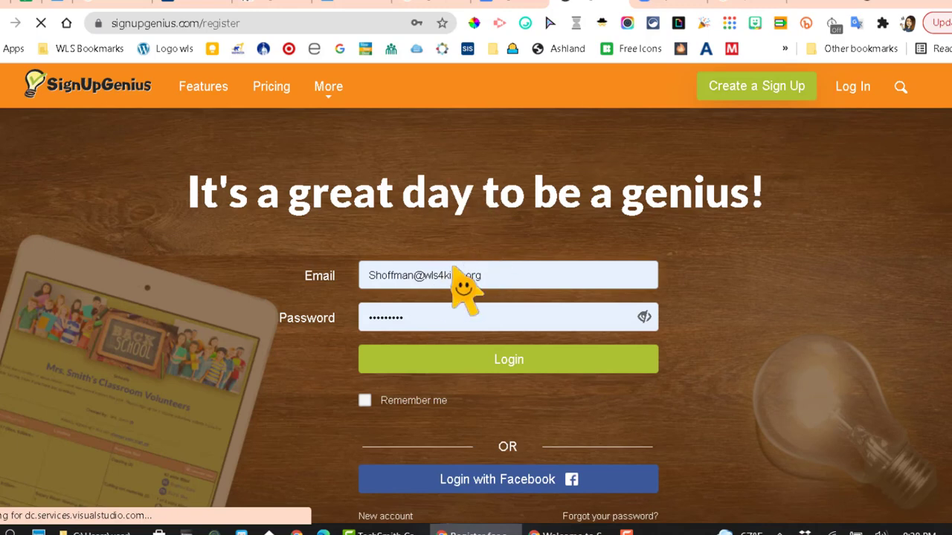
Step: Open the registration form for a new SignUpGenius account
scroll(479, 238, "down", 2)
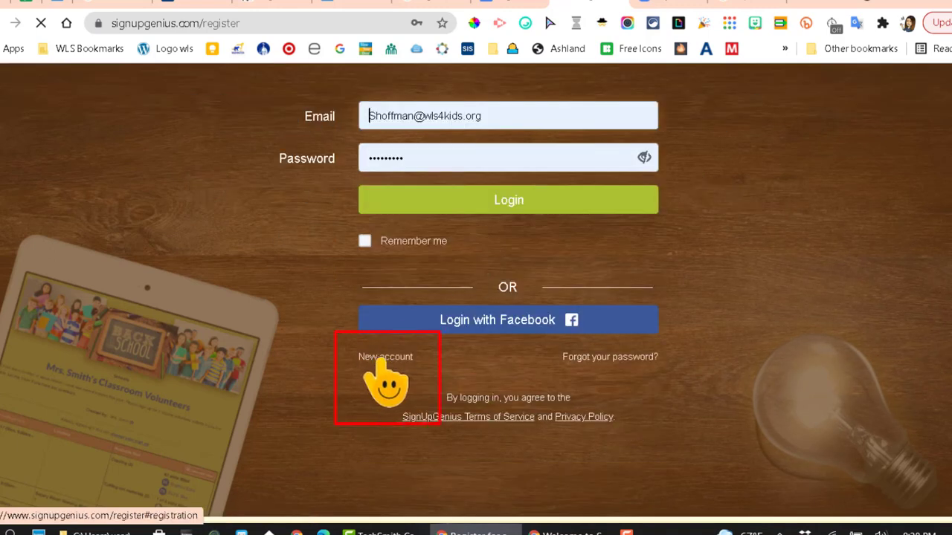
left_click(381, 358)
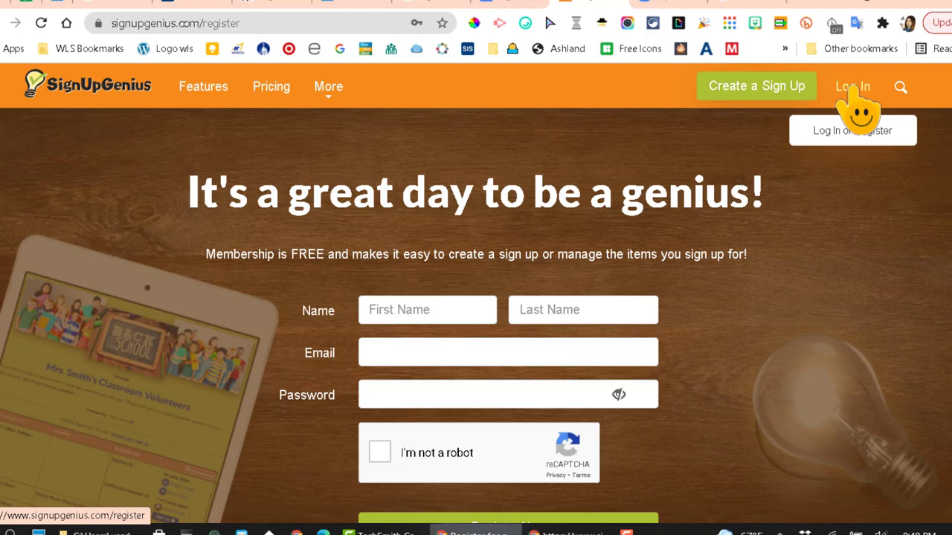
Step: Log in to the existing account and start creating a new sign up
left_click(855, 90)
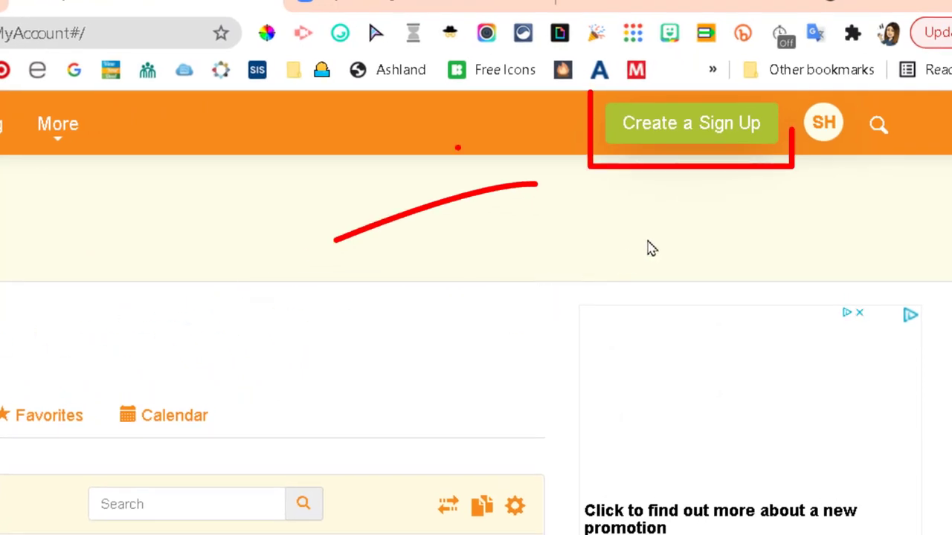
left_click(688, 125)
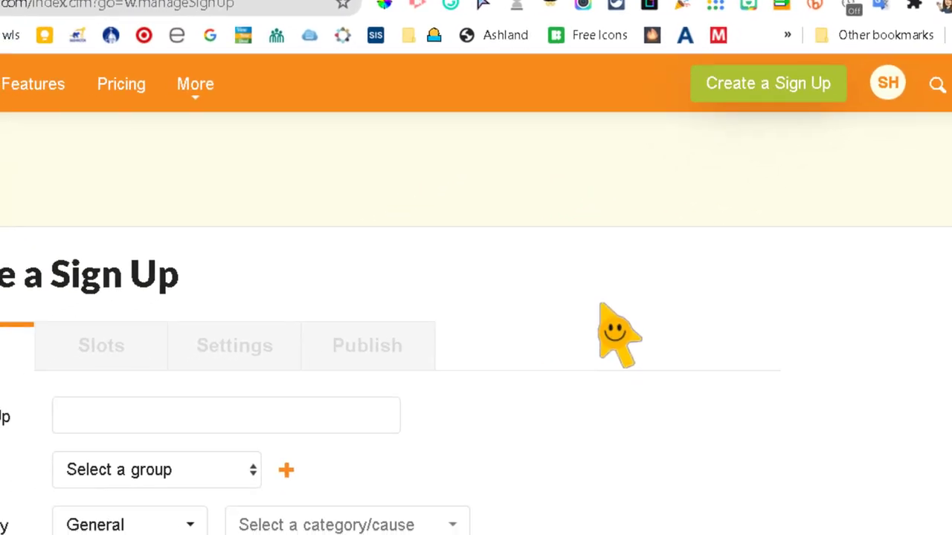
scroll(505, 367, "down", 1)
scroll(692, 244, "down", 1)
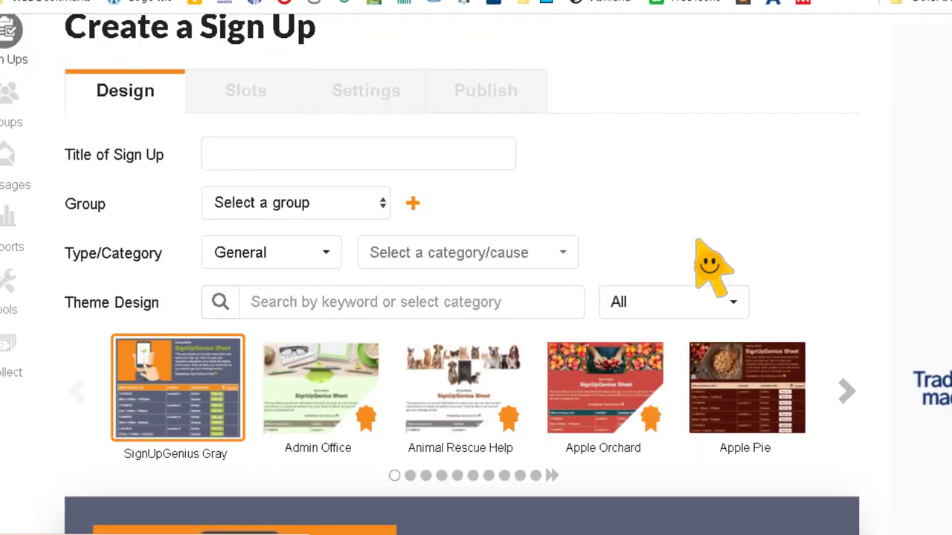
scroll(691, 244, "up", 1)
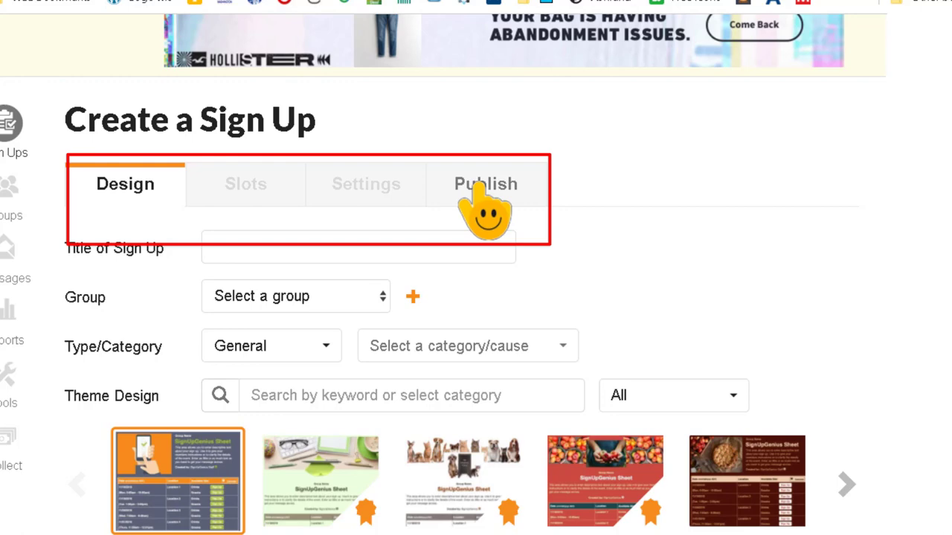
Step: Title the sign up "Family Conferences"
left_click(260, 249)
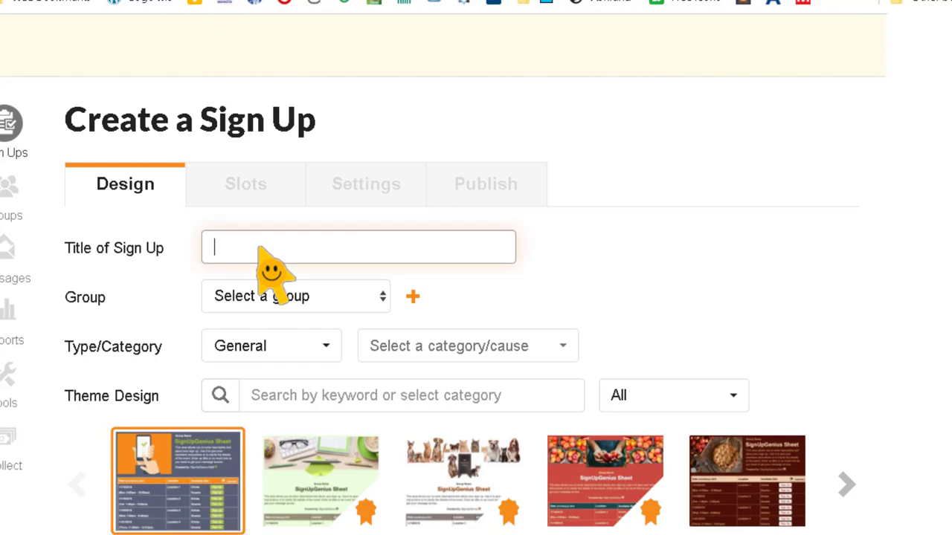
type("Family")
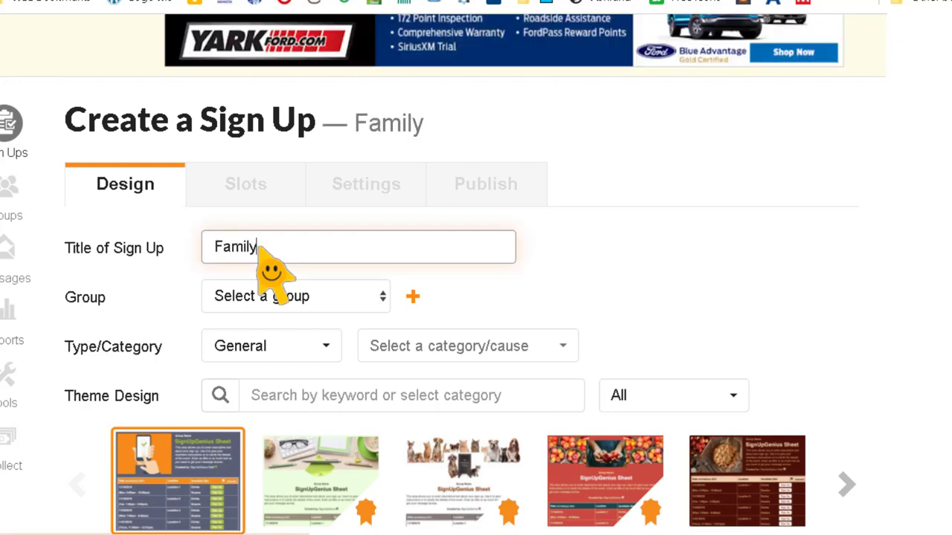
type(" Conferences")
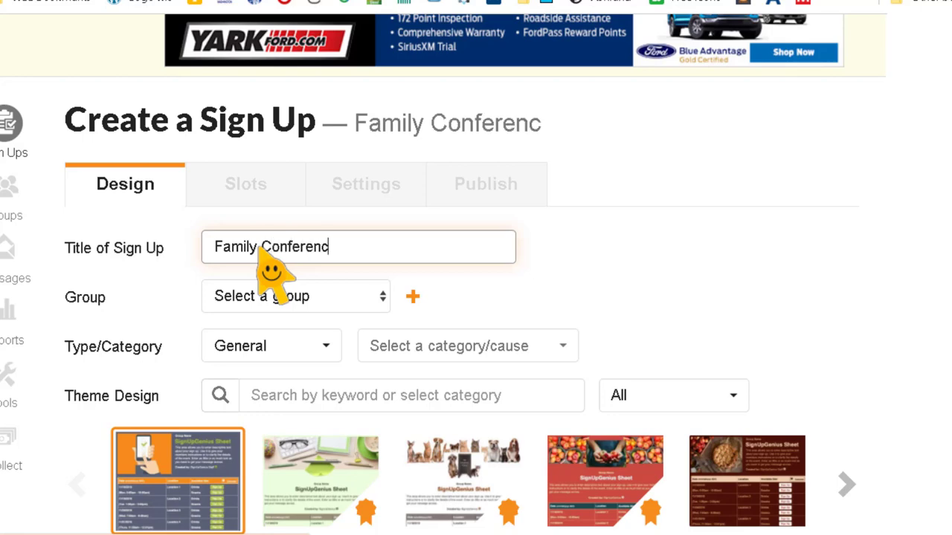
key("Tab")
Step: Set the sign up's type to Scheduling and its category to Education
left_click(267, 349)
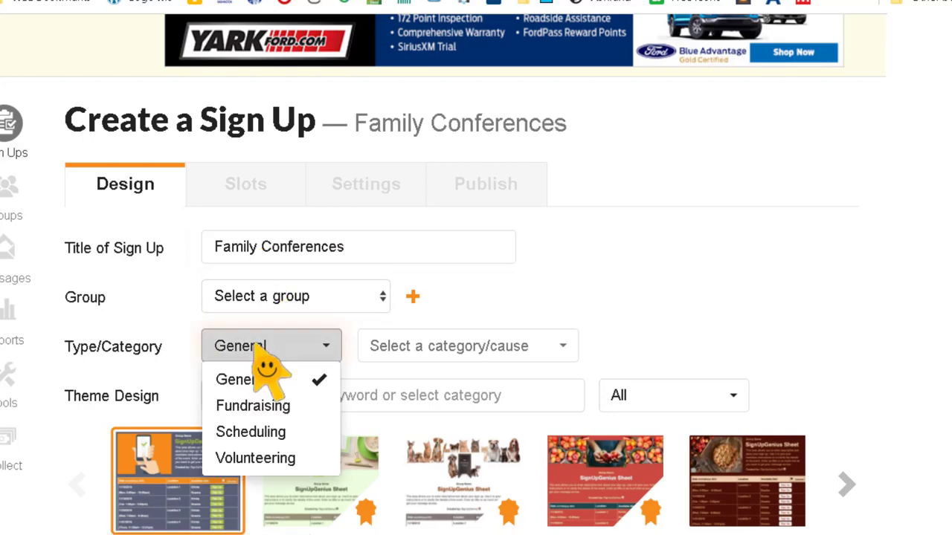
left_click(260, 435)
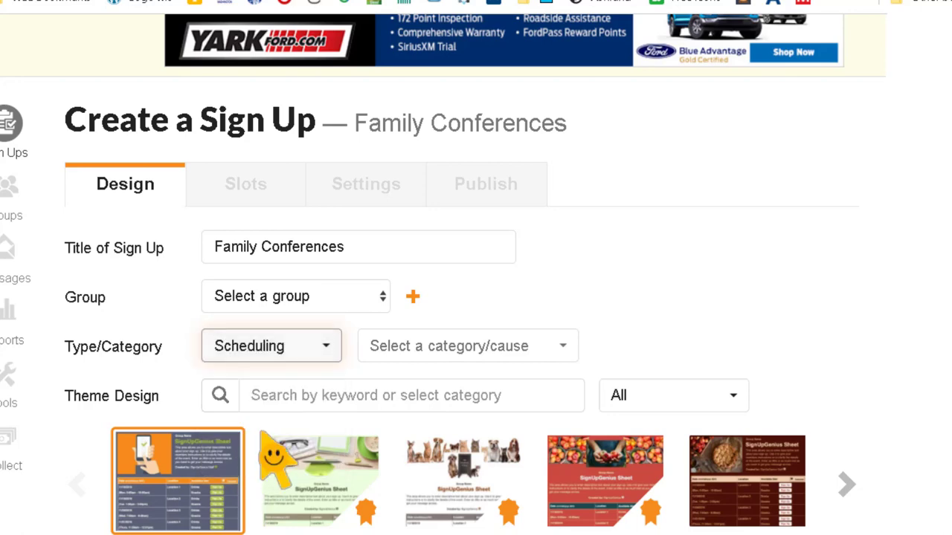
left_click(446, 355)
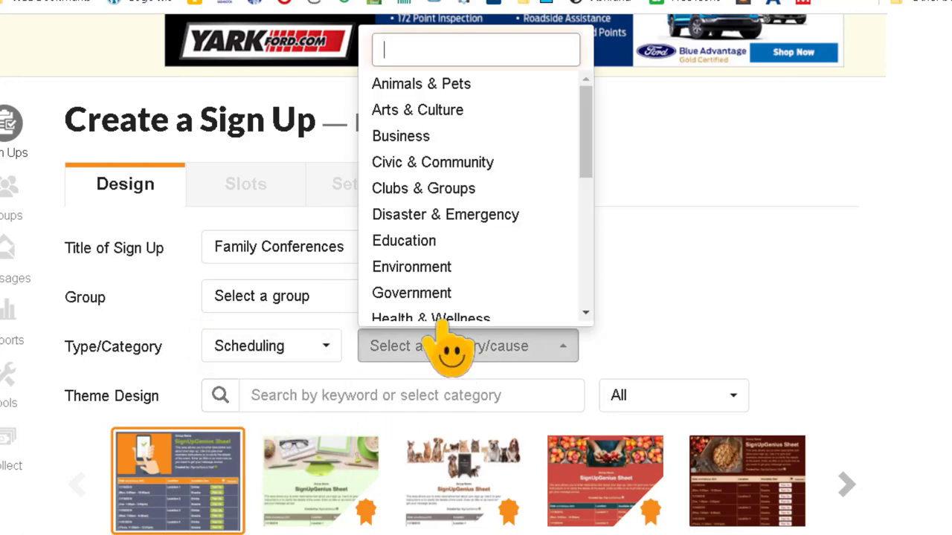
left_click(451, 240)
Step: Limit the theme designs to Free ones and browse the available themes
scroll(491, 223, "down", 1)
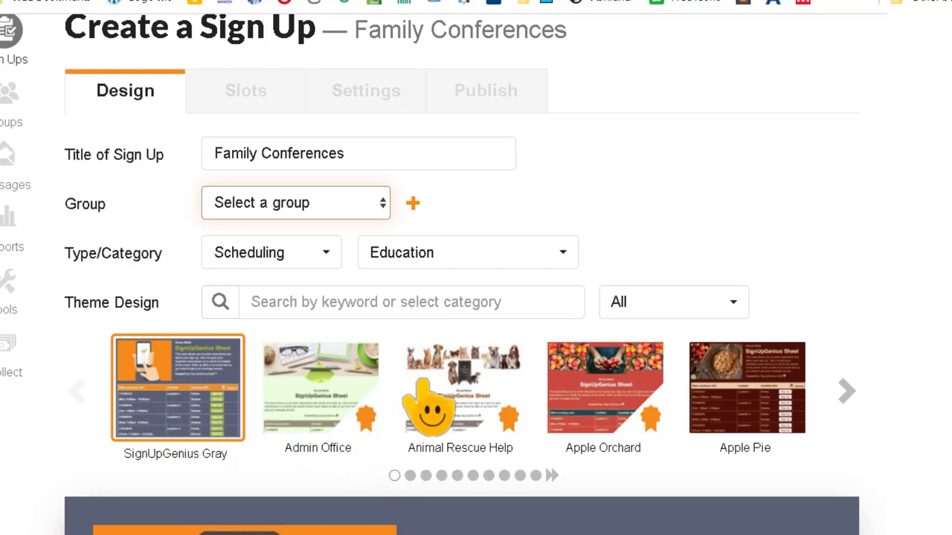
left_click(692, 308)
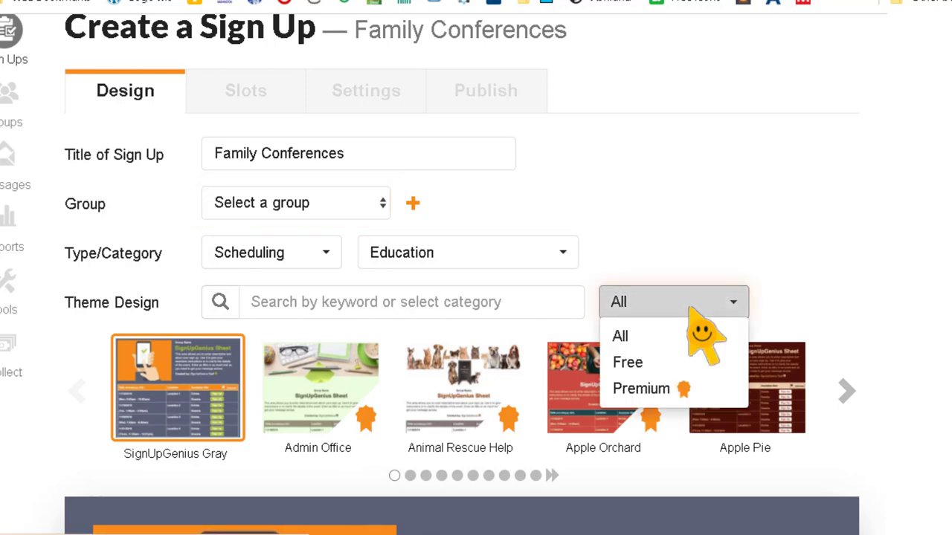
left_click(629, 364)
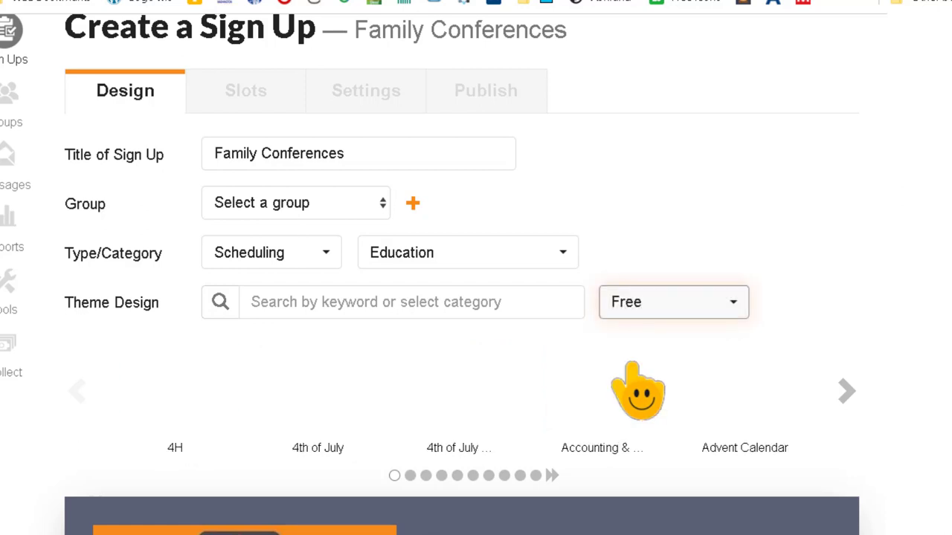
left_click(845, 388)
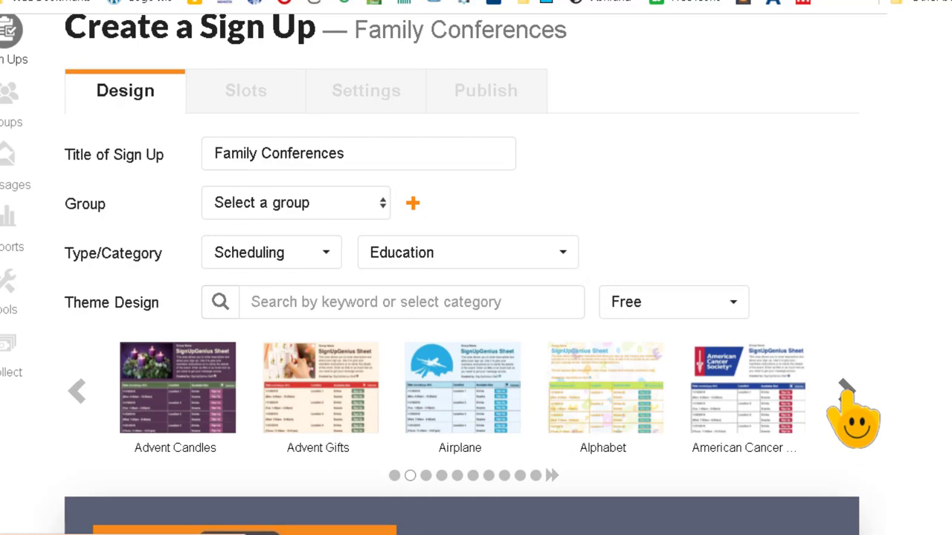
left_click(845, 388)
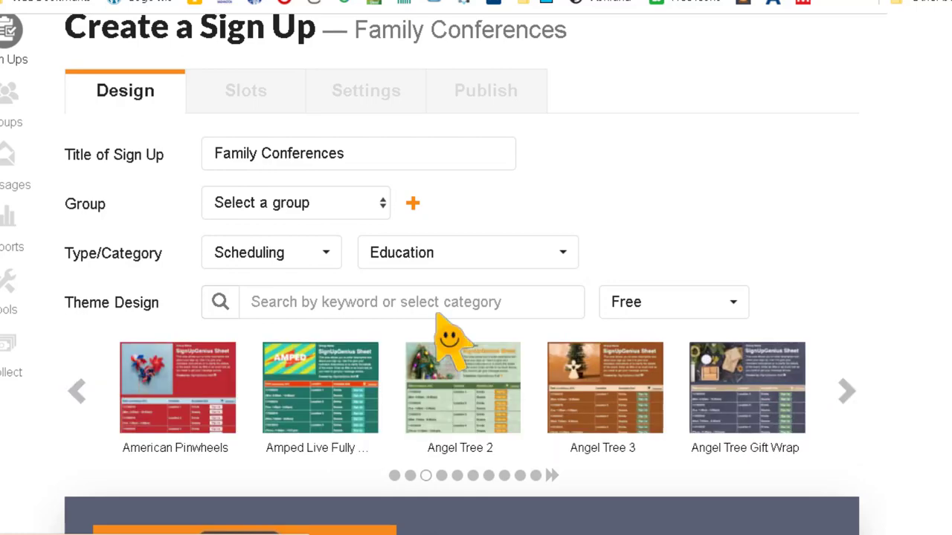
Step: Search the theme designs for "back-to-school" and choose the Back to School 7 theme
left_click(398, 302)
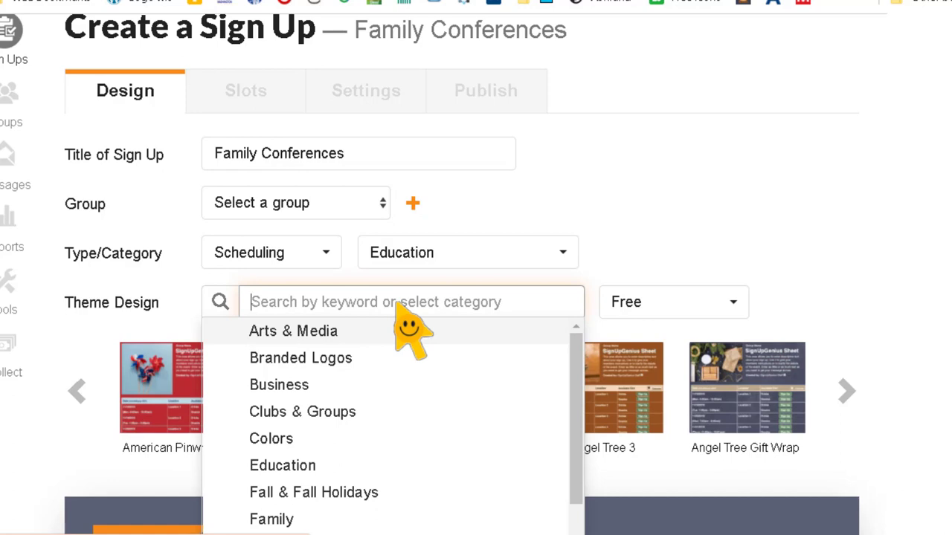
type("school")
key("Return")
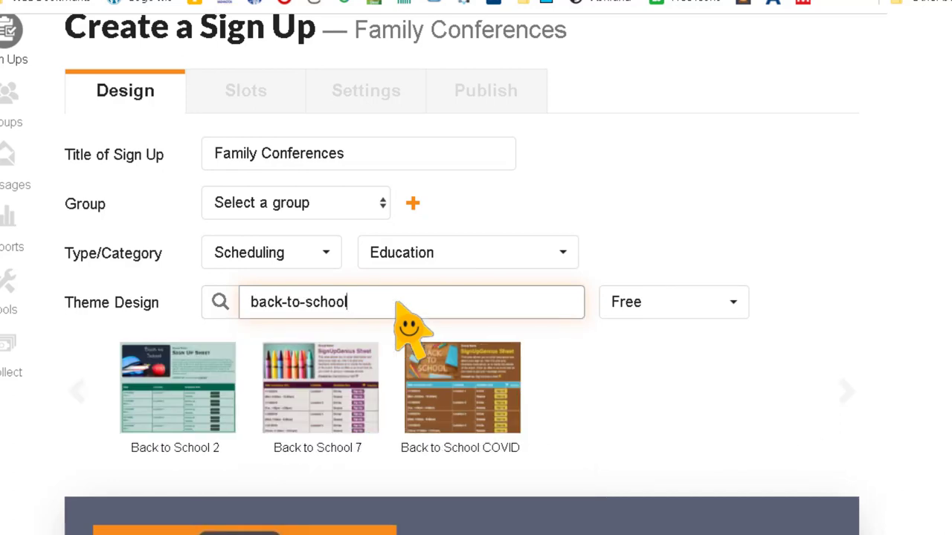
left_click(324, 395)
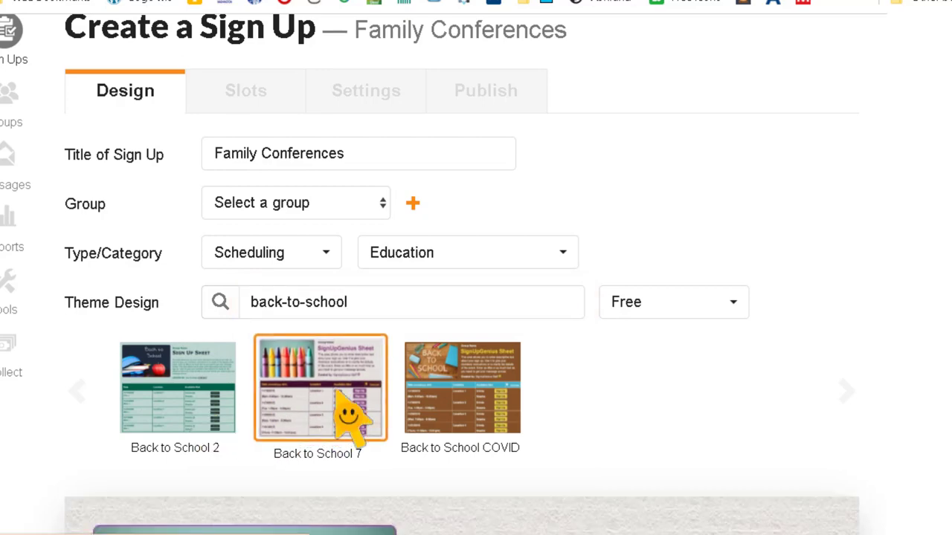
Step: Look at the image library's upload options for the sign up's picture, then close the library
scroll(335, 393, "down", 5)
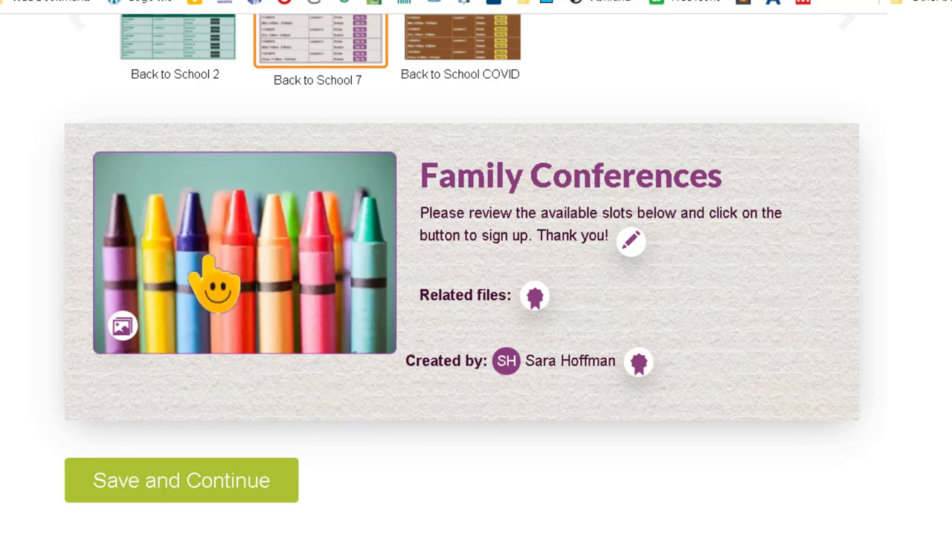
left_click(121, 329)
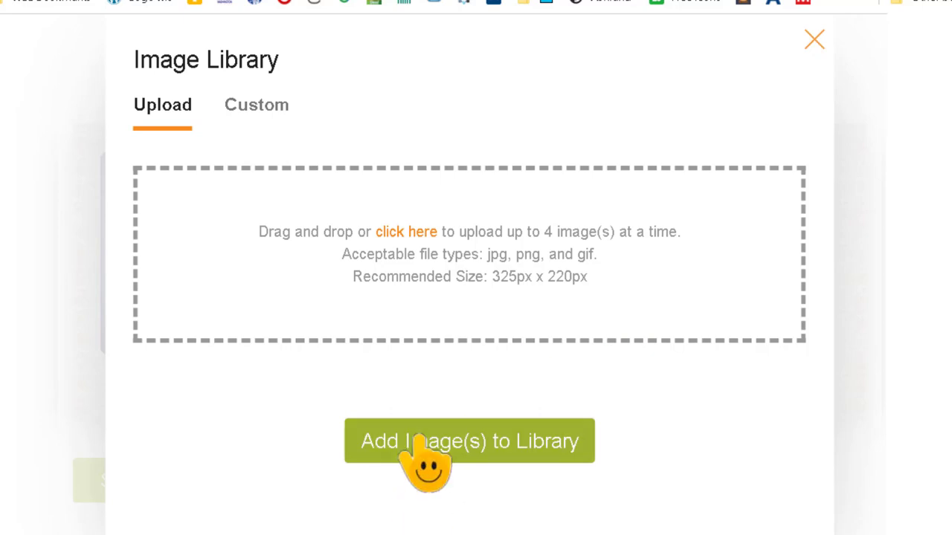
left_click(814, 38)
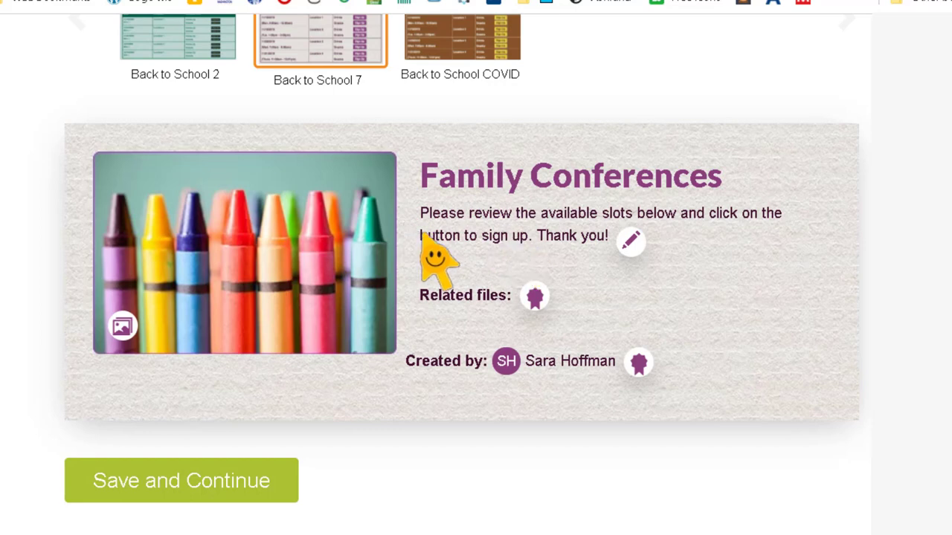
Step: Review the sign up's description text in its editor and close the editor
left_click(630, 244)
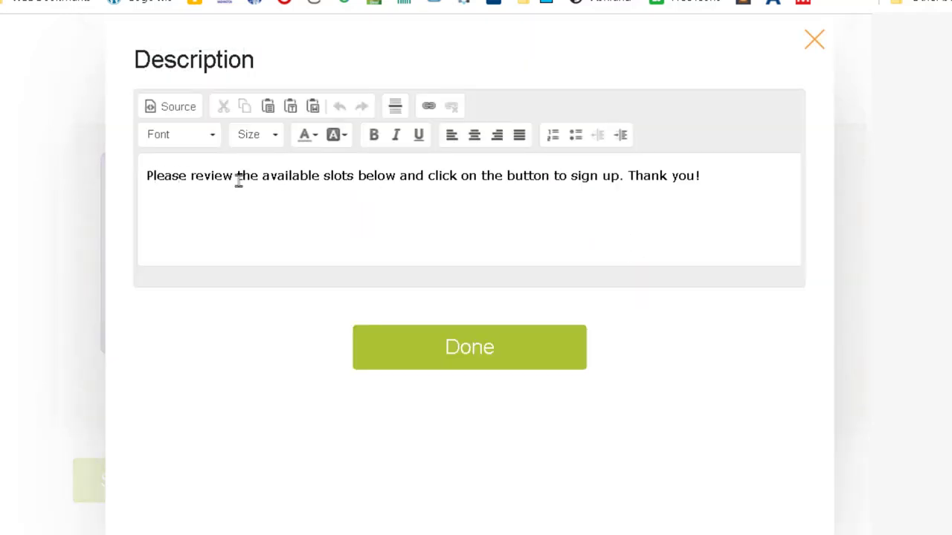
left_click_drag(153, 179, 723, 184)
left_click(531, 194)
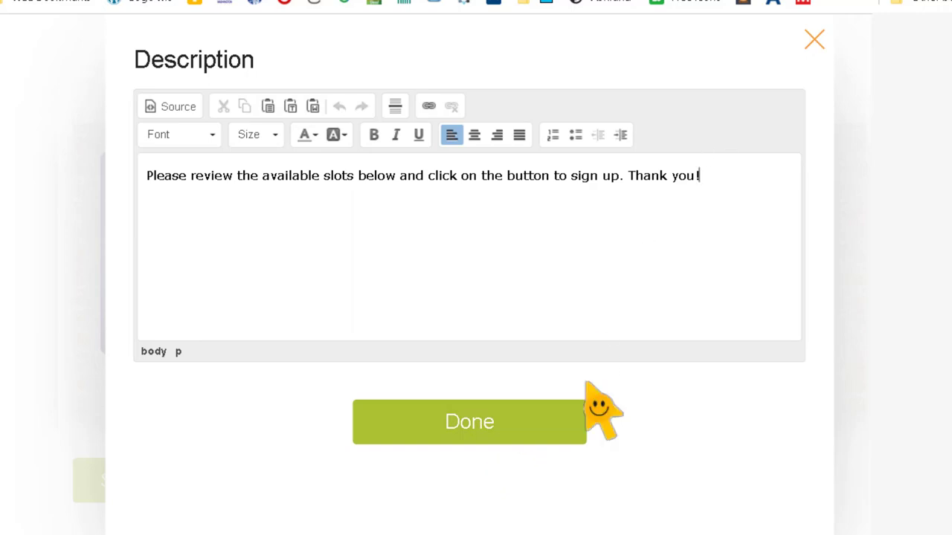
left_click(524, 421)
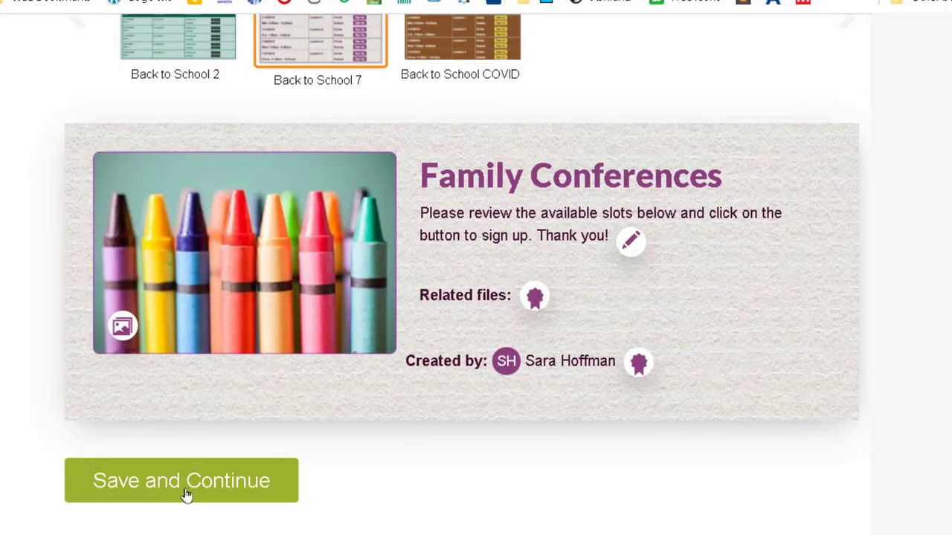
Step: Assign the sign up to the Whitmer High School group and save the design to continue to the slots
left_click(194, 487)
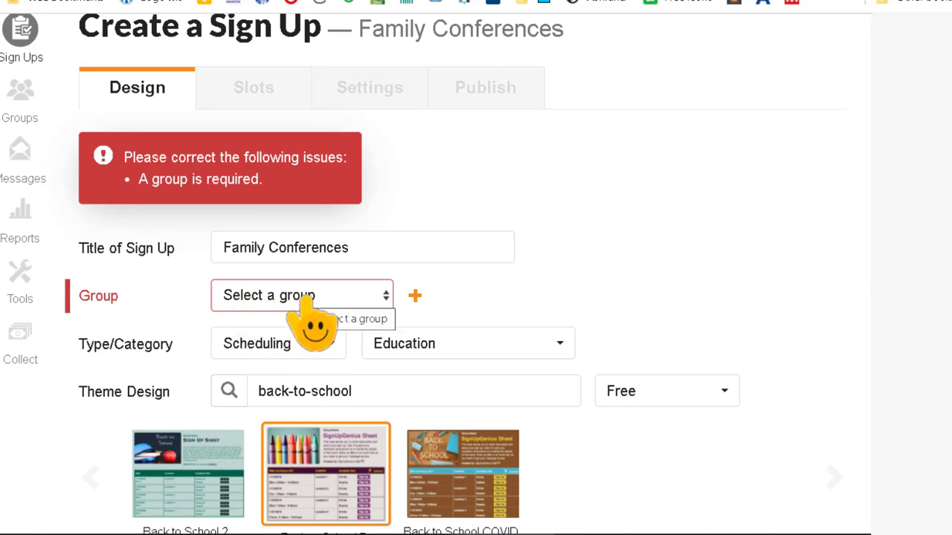
left_click(306, 298)
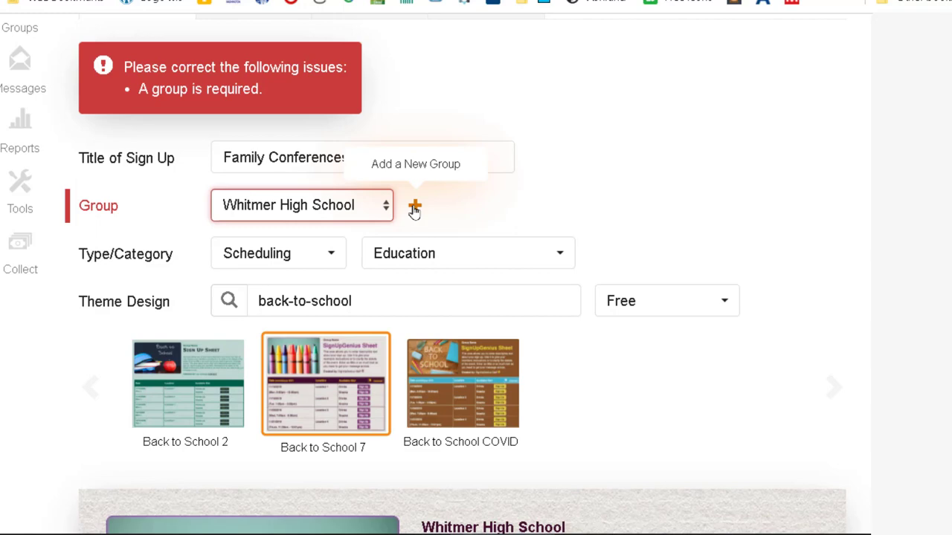
scroll(631, 192, "down", 3)
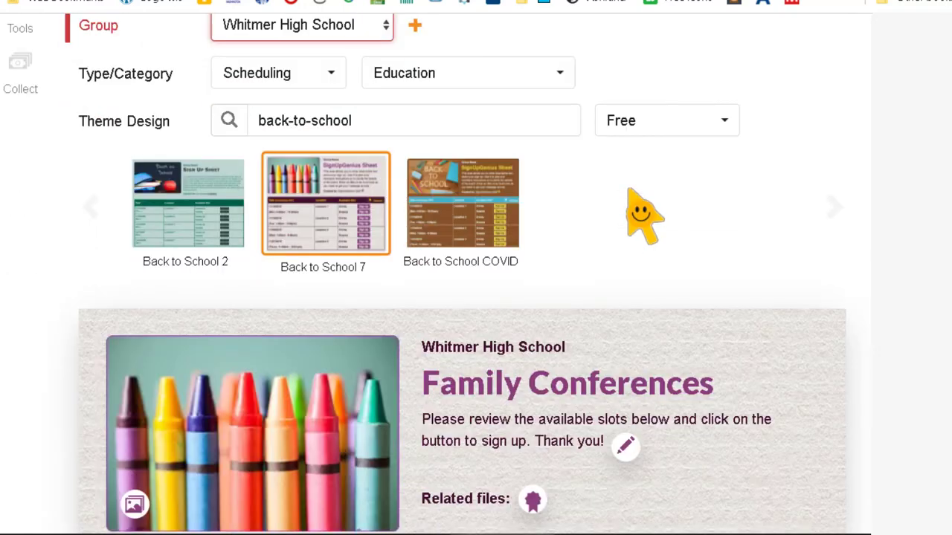
scroll(631, 191, "down", 3)
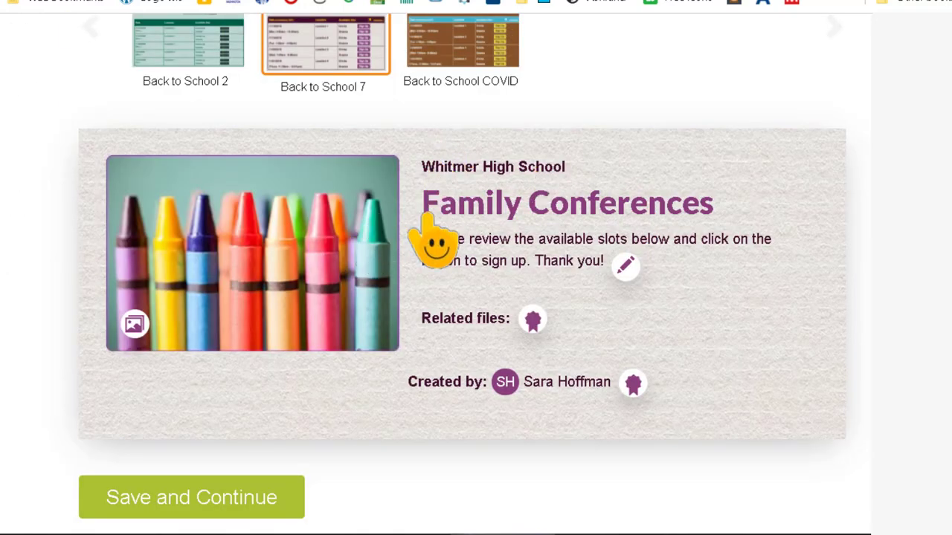
scroll(539, 260, "down", 3)
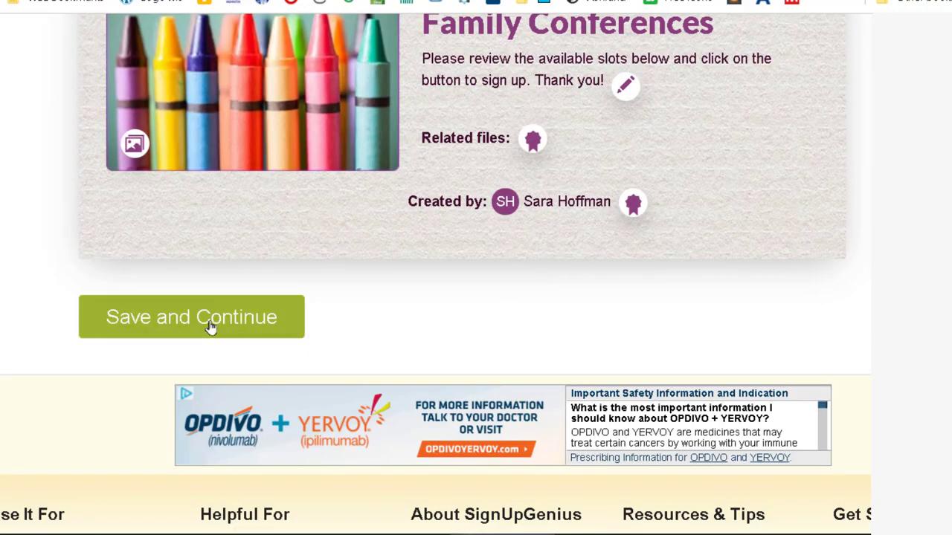
left_click(210, 327)
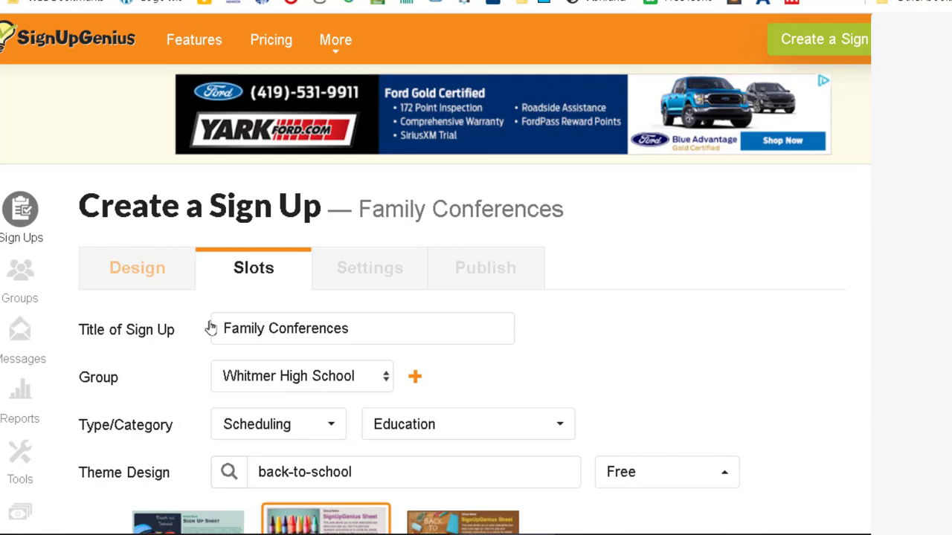
Step: Start adding time slots to the date-sorted sign up and set the event days from 11/01/2021 to 11/01/2021
scroll(308, 297, "down", 3)
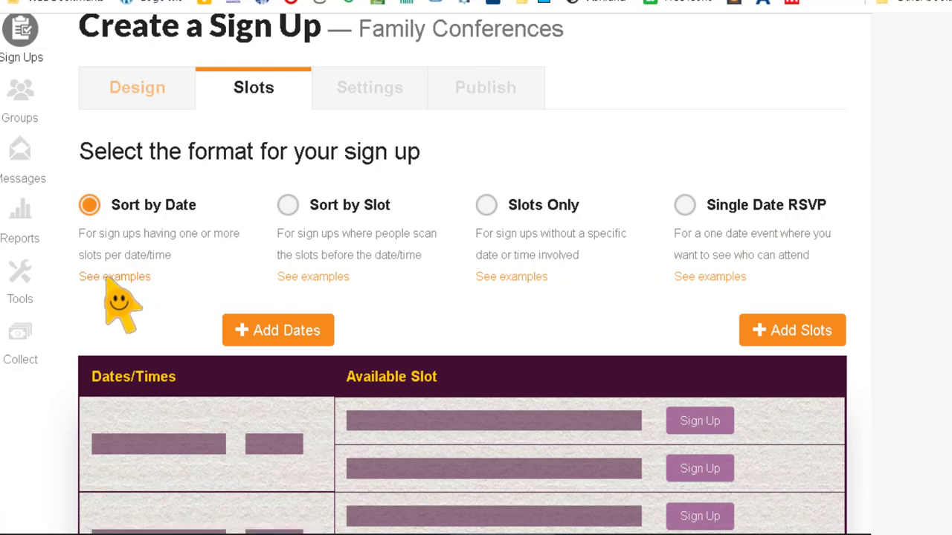
scroll(108, 281, "down", 1)
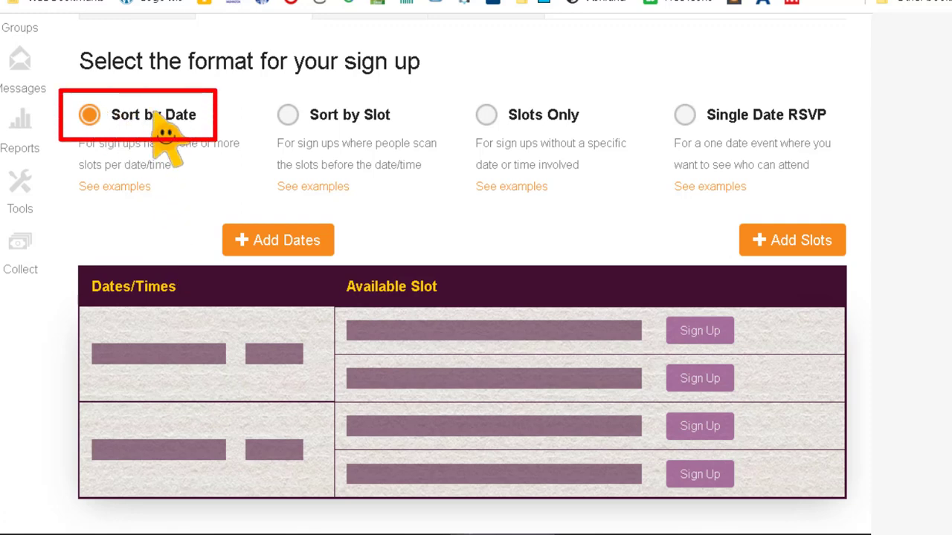
left_click(276, 247)
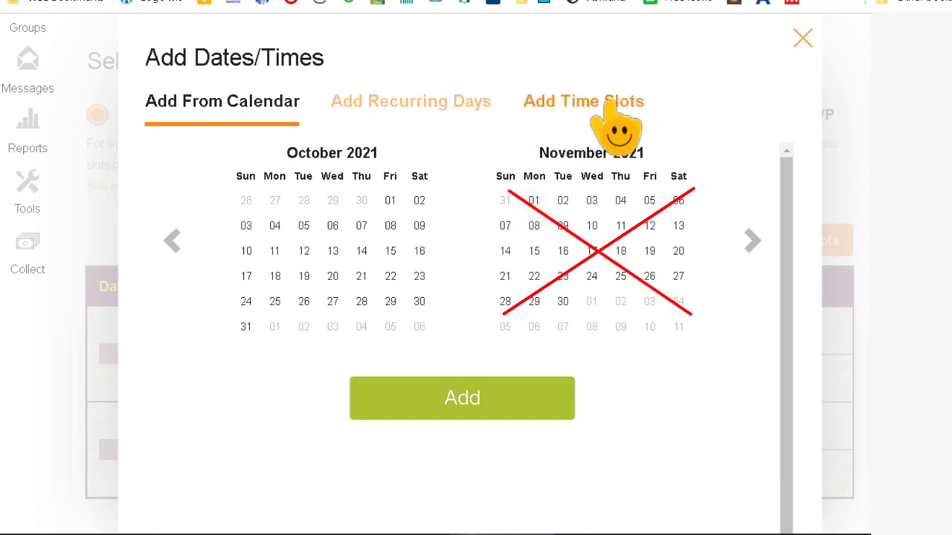
left_click(553, 104)
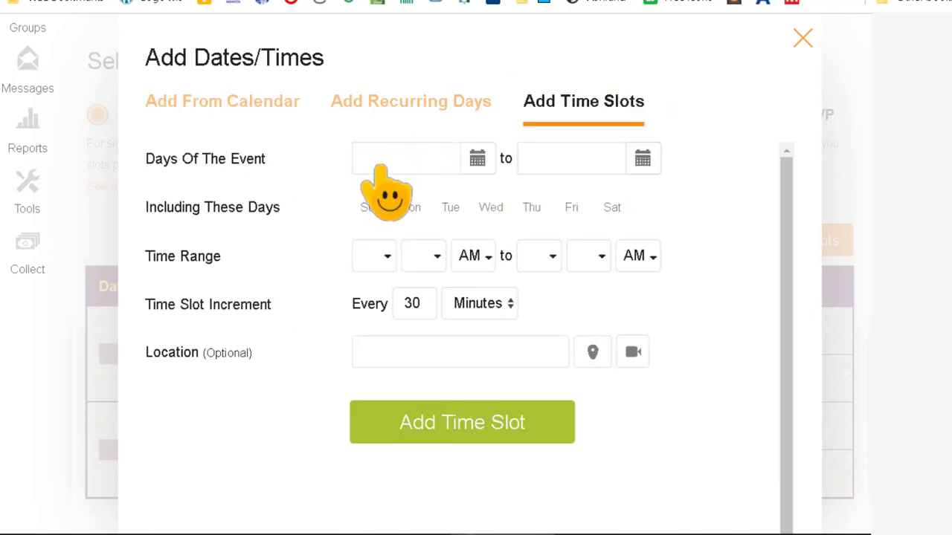
left_click(477, 160)
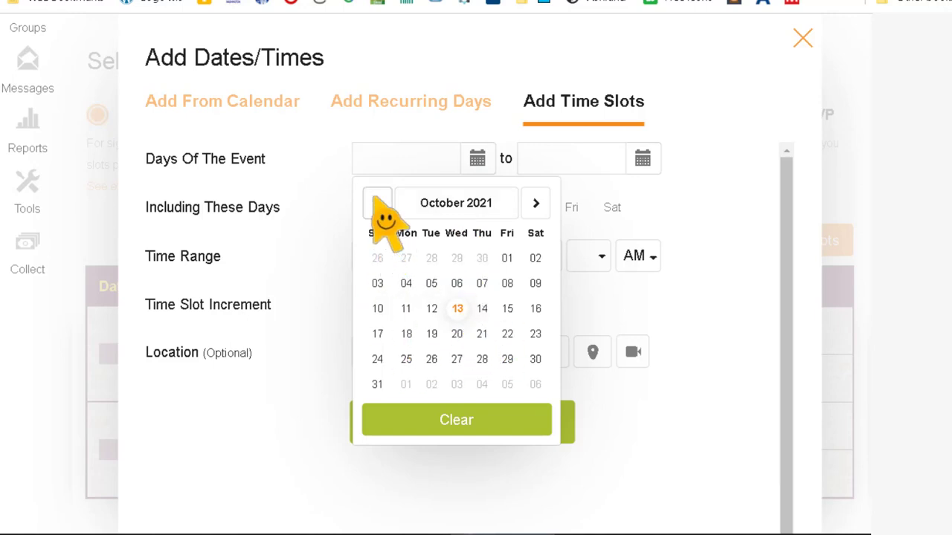
left_click(536, 204)
left_click(536, 204)
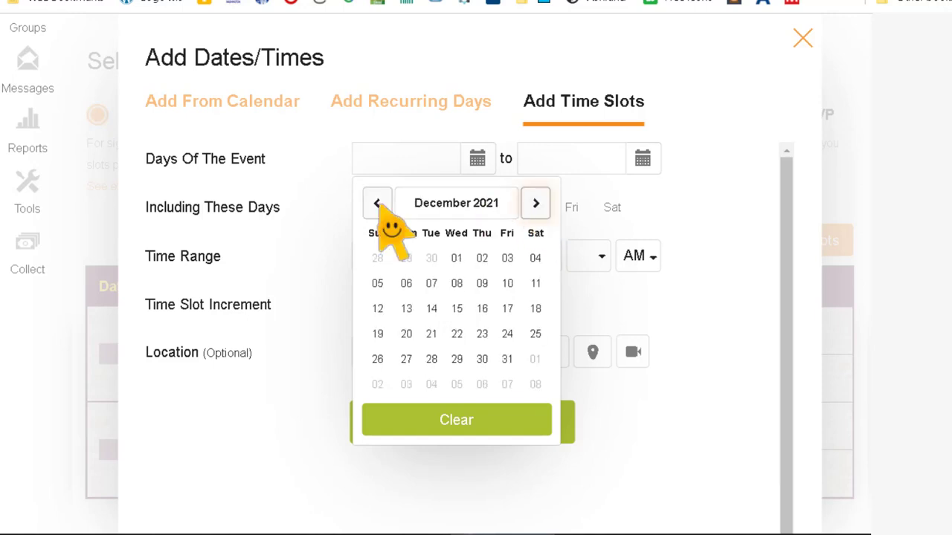
left_click(376, 203)
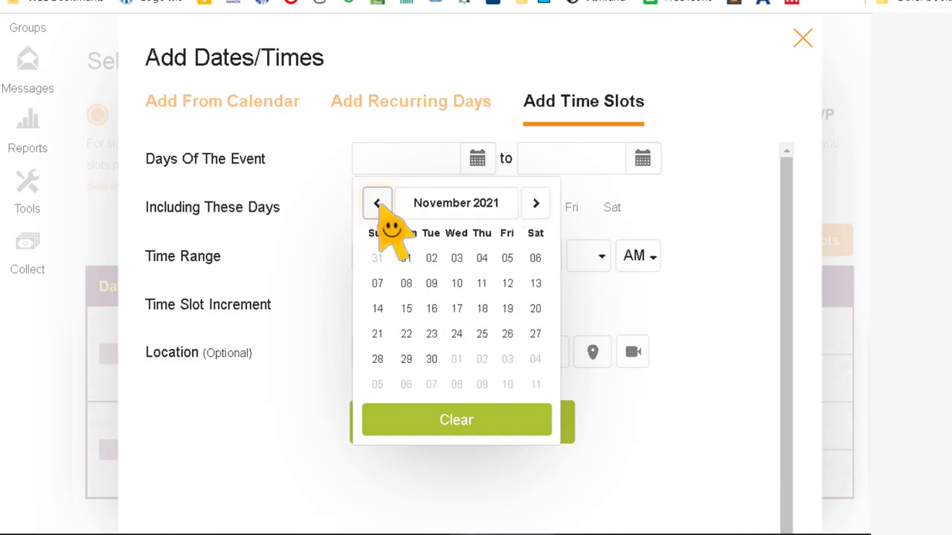
left_click(407, 260)
left_click(642, 160)
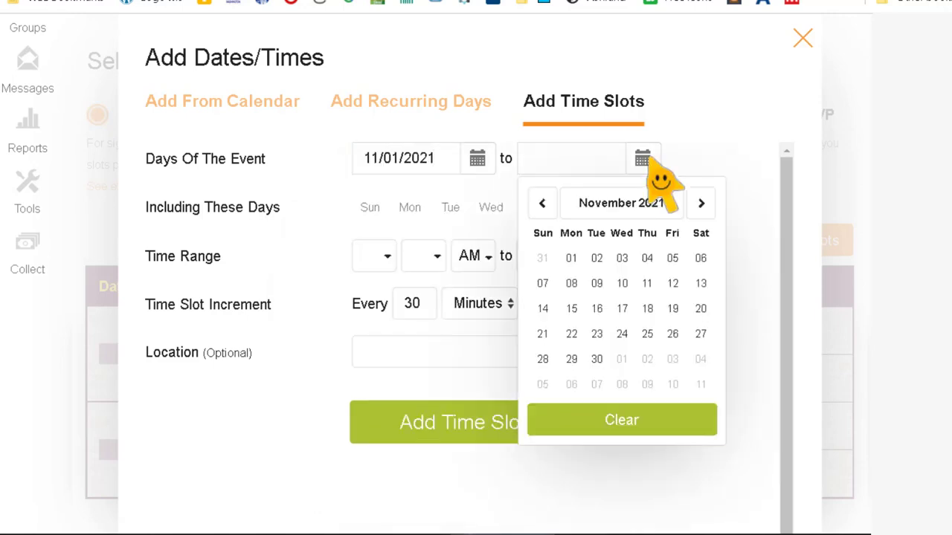
left_click(571, 258)
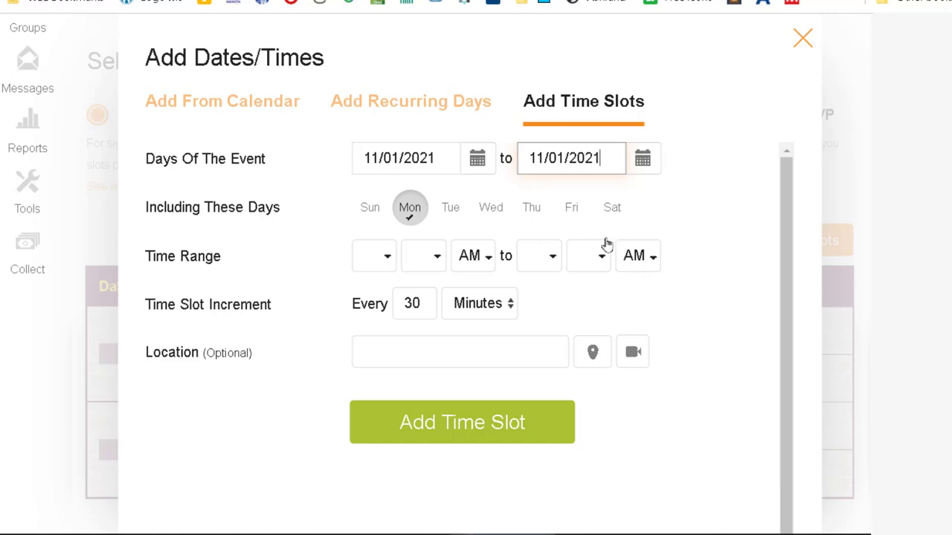
Step: Set the time range from 11:30 AM to 07:00 PM with a time slot increment of every 20 minutes
left_click(385, 264)
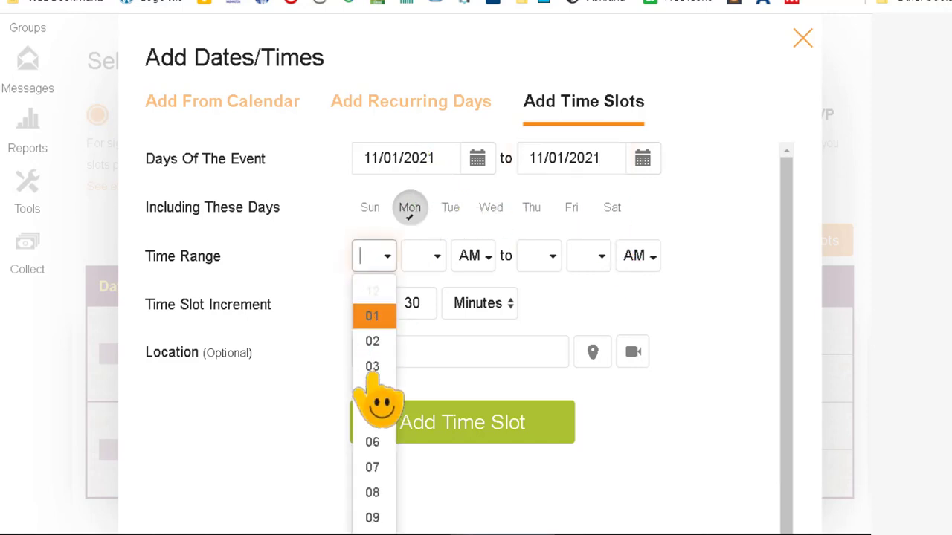
scroll(375, 446, "down", 2)
left_click(371, 476)
left_click(417, 163)
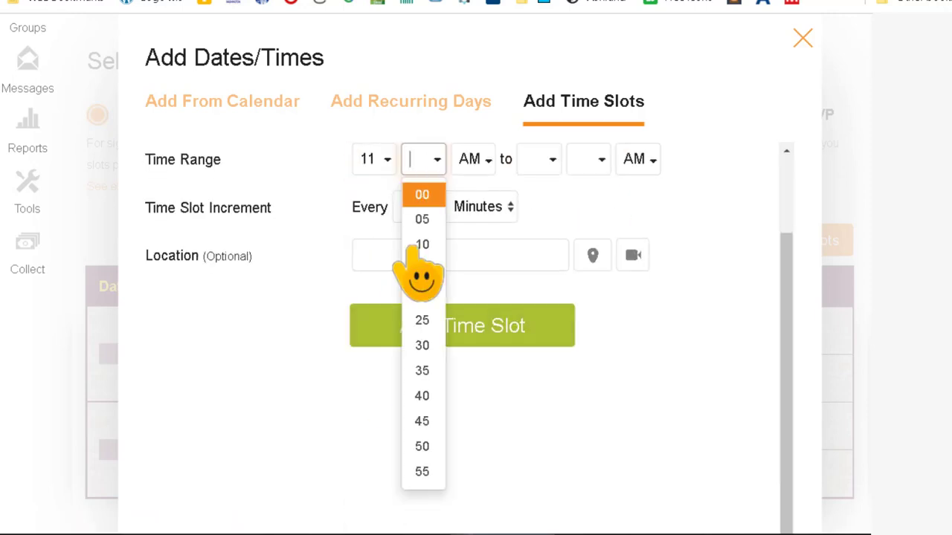
left_click(421, 345)
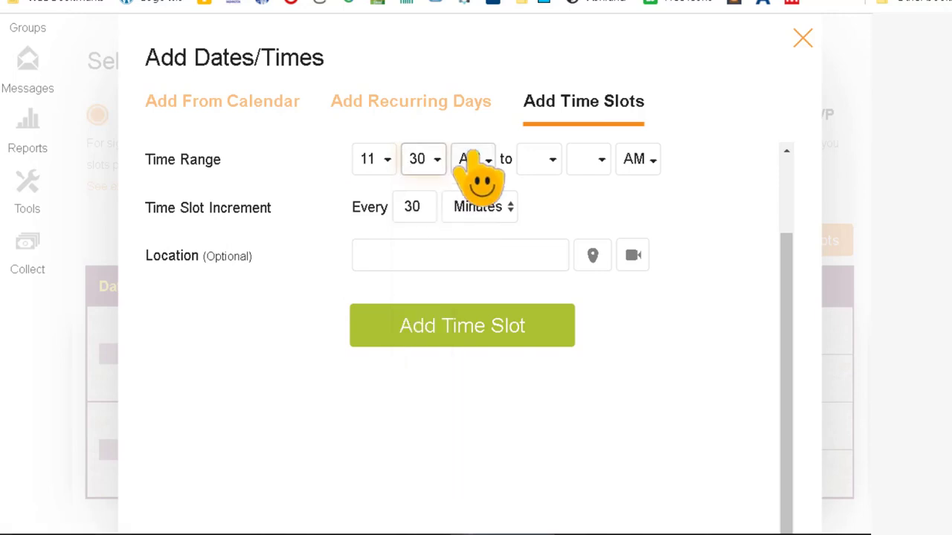
left_click(552, 161)
left_click(550, 369)
left_click(595, 161)
left_click(586, 195)
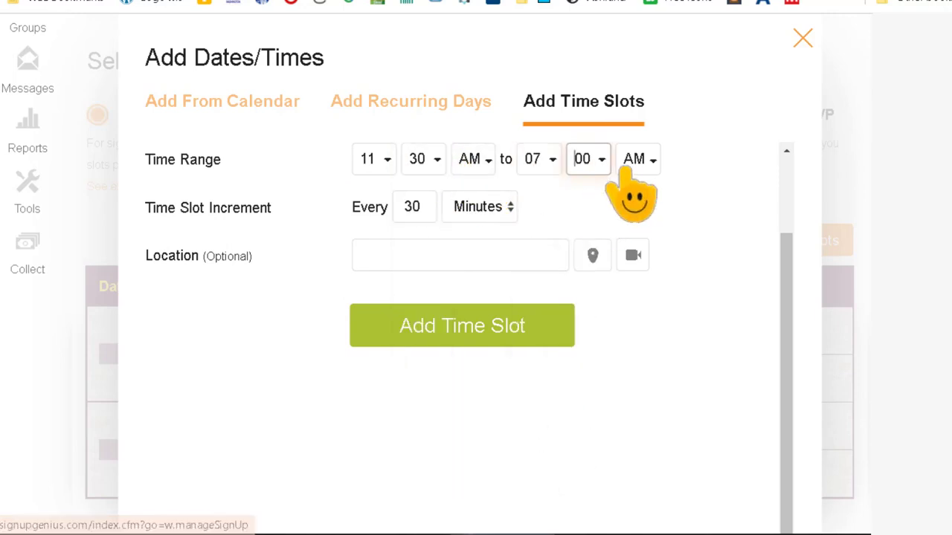
left_click(635, 167)
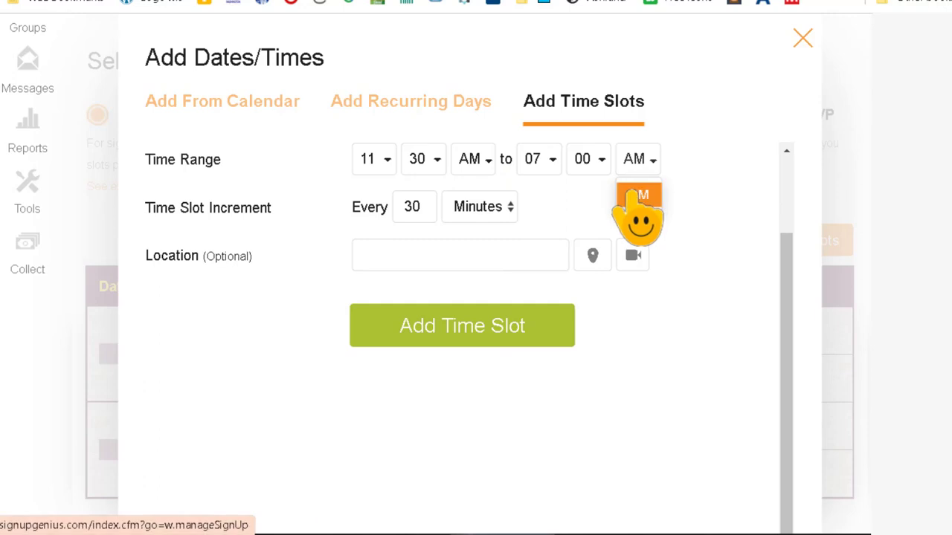
left_click(638, 212)
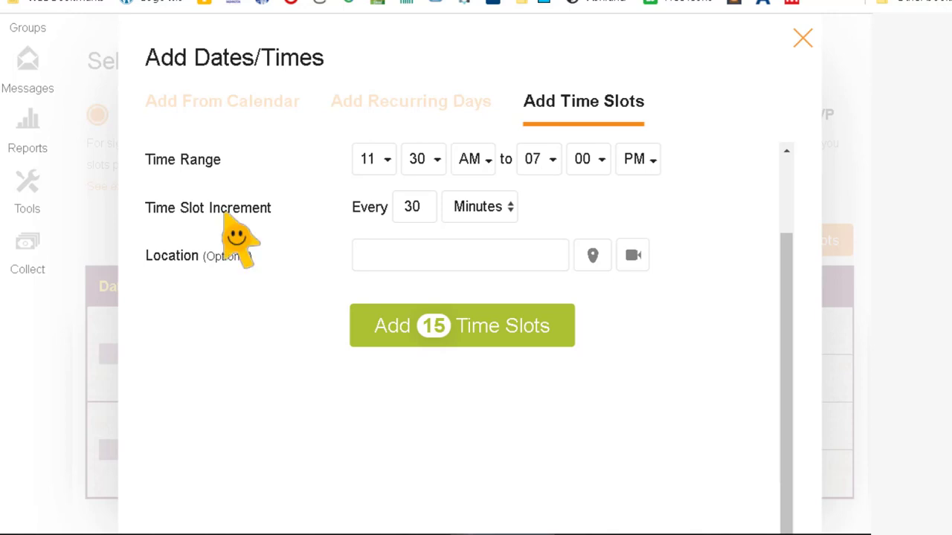
double_click(422, 211)
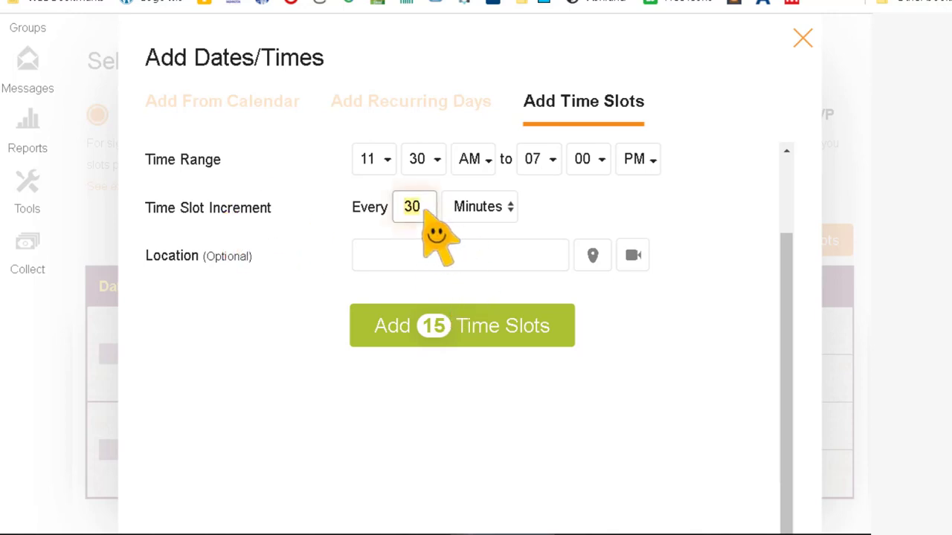
type("20")
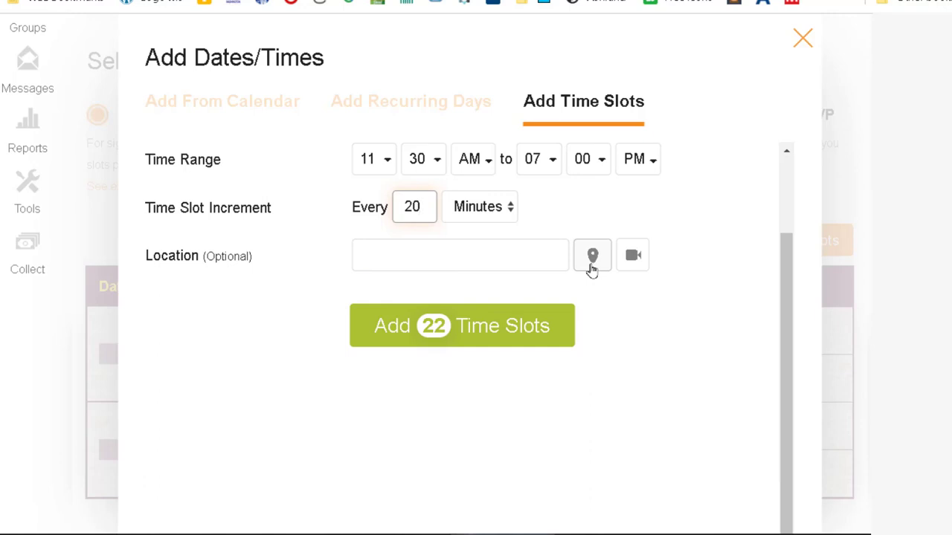
Step: Begin adding a Zoom location, switch to Zoom's meetings page, and copy the Family Contact Time (Conferences) meeting ID
left_click(632, 255)
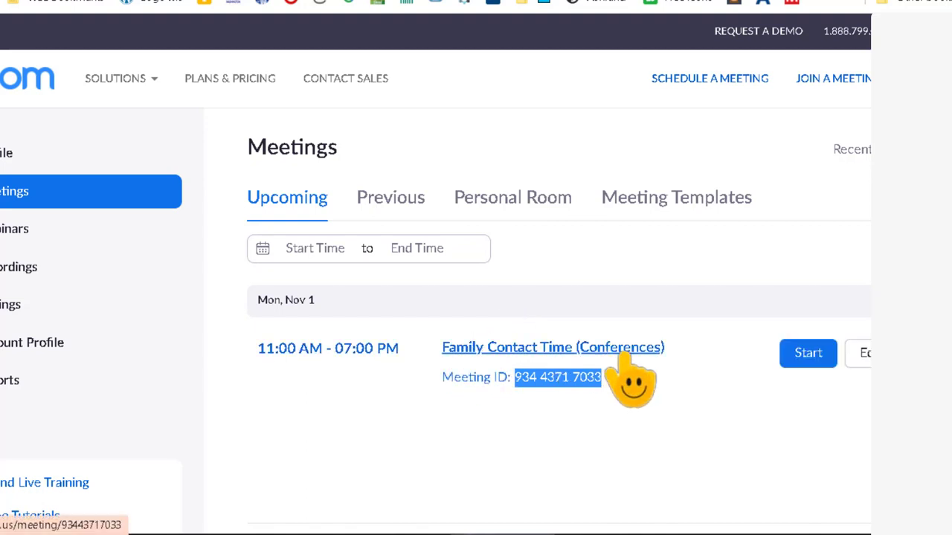
left_click(577, 420)
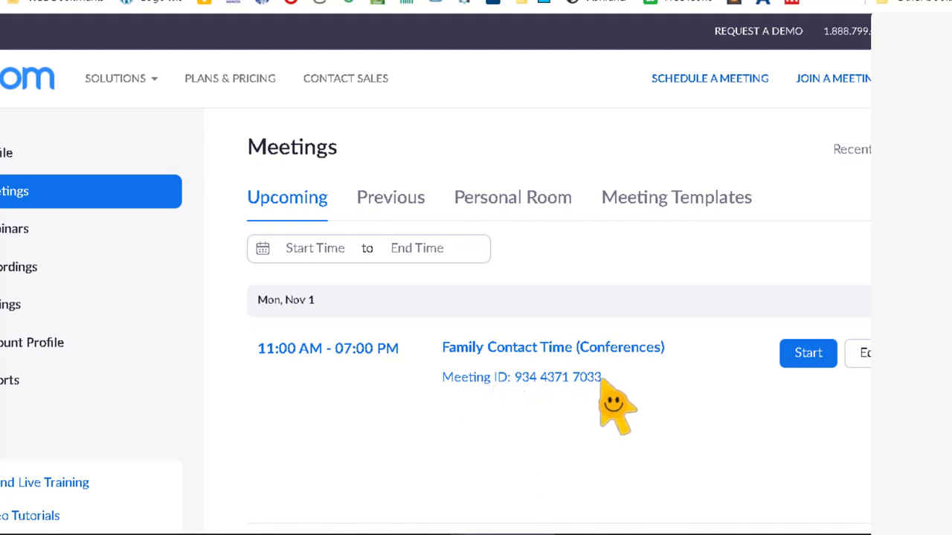
left_click_drag(600, 379, 515, 383)
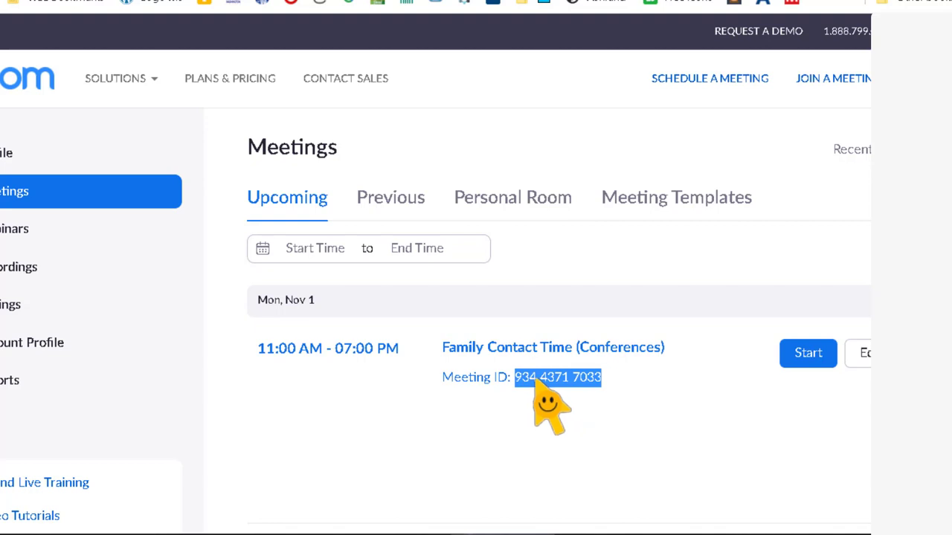
right_click(532, 377)
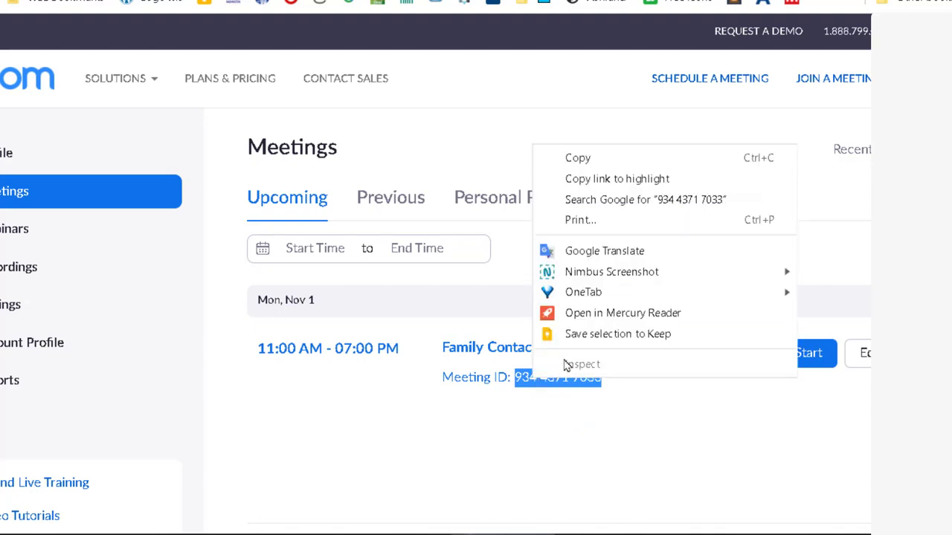
left_click(580, 158)
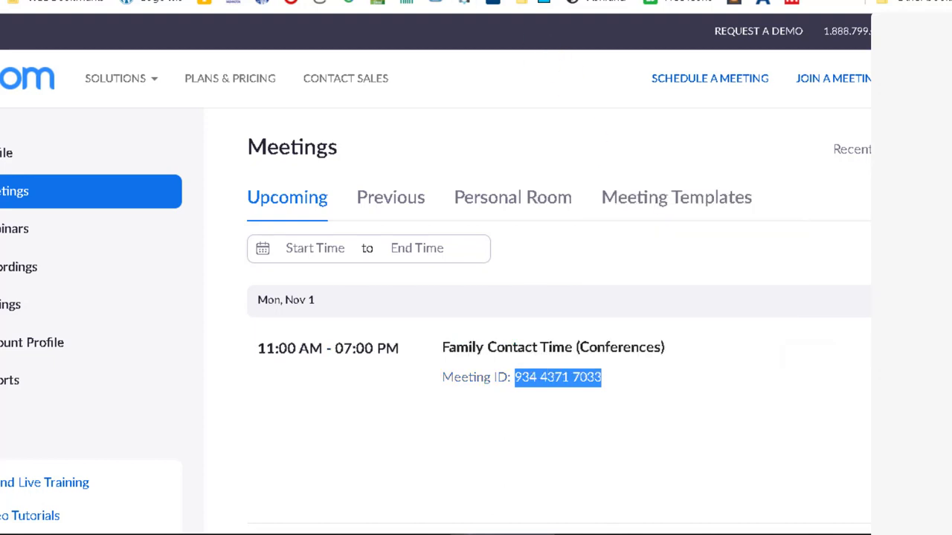
Step: Return to SignUpGenius, add the copied Zoom meeting ID as the location, and add the time slots to the sign up
left_click(334, 1)
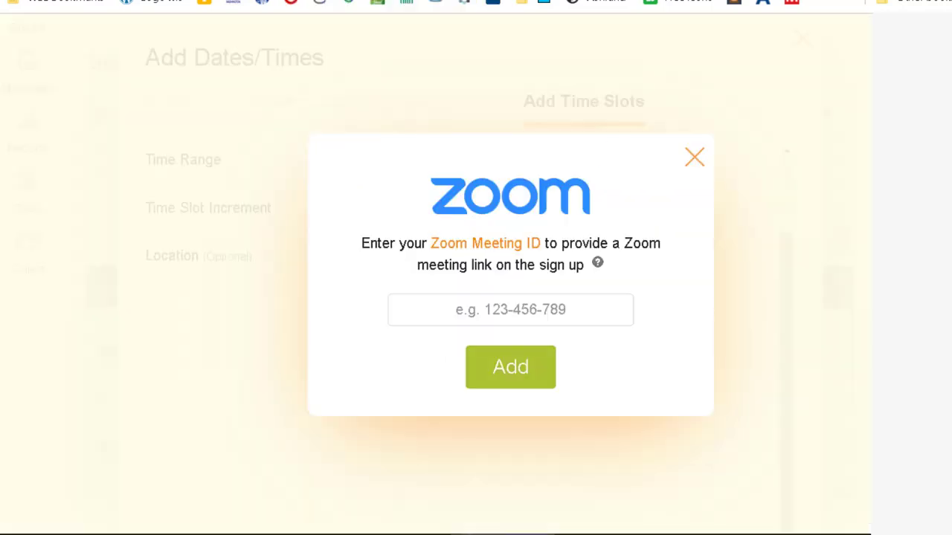
left_click(502, 313)
right_click(498, 311)
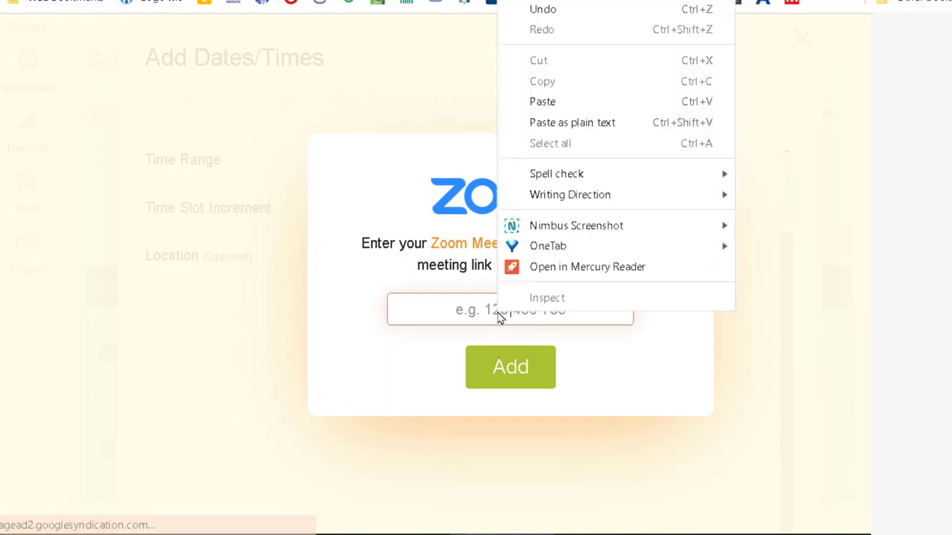
left_click(543, 101)
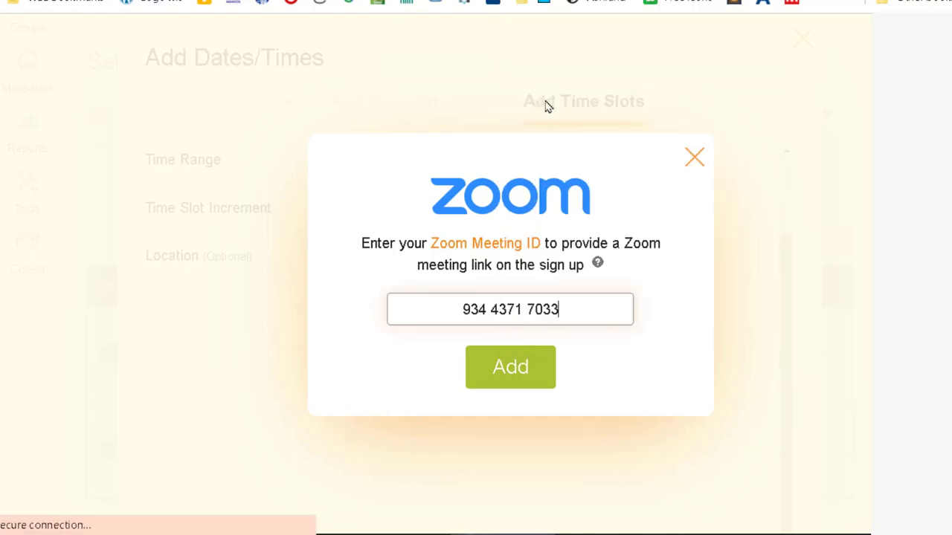
left_click(510, 372)
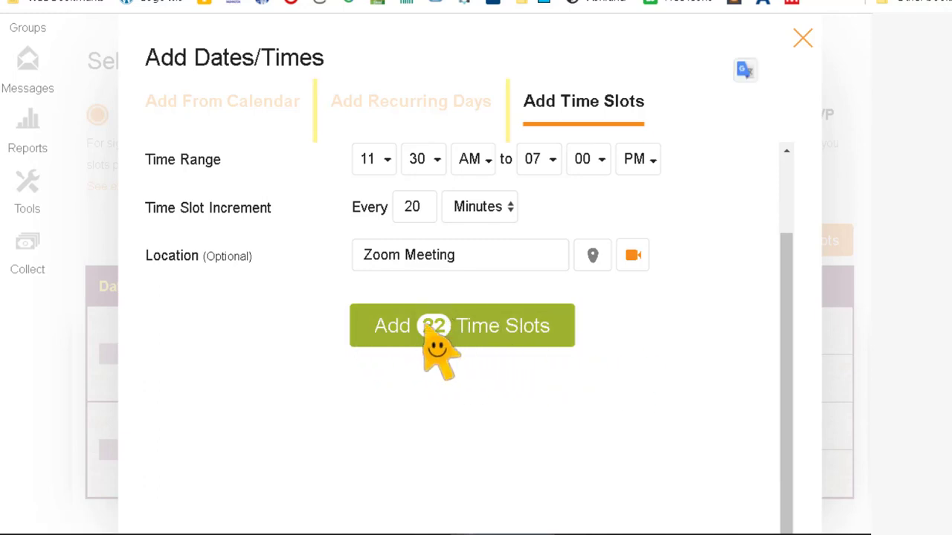
left_click(469, 327)
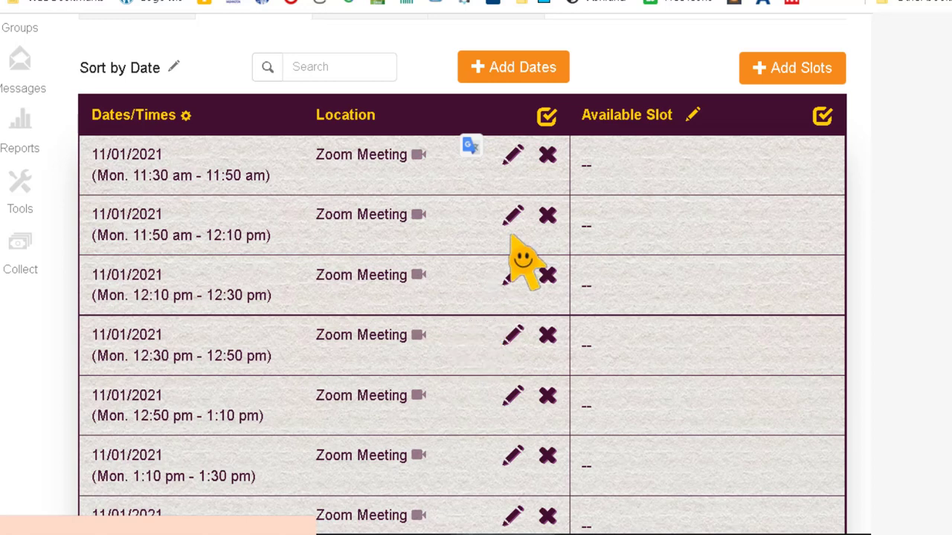
Step: Add a single slot titled Conference for all dates and save it
left_click(803, 81)
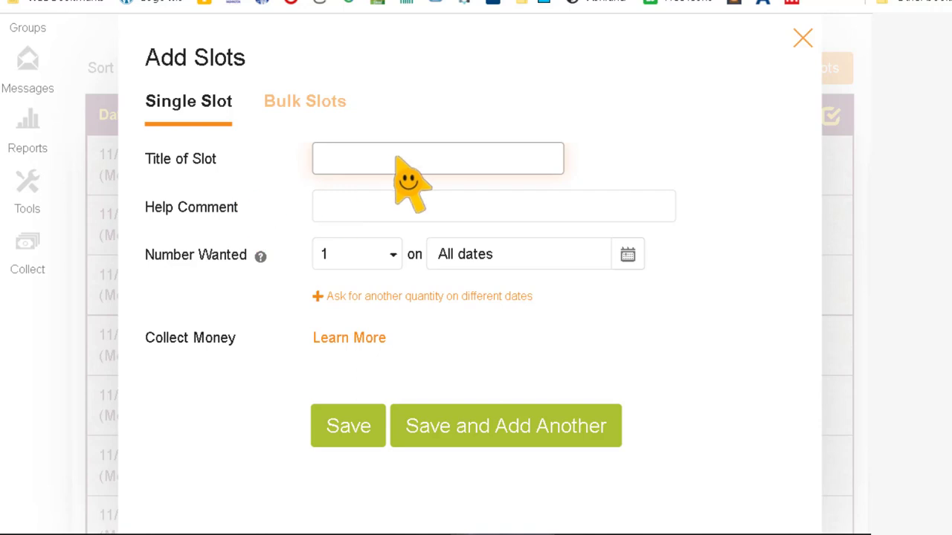
type("Conference")
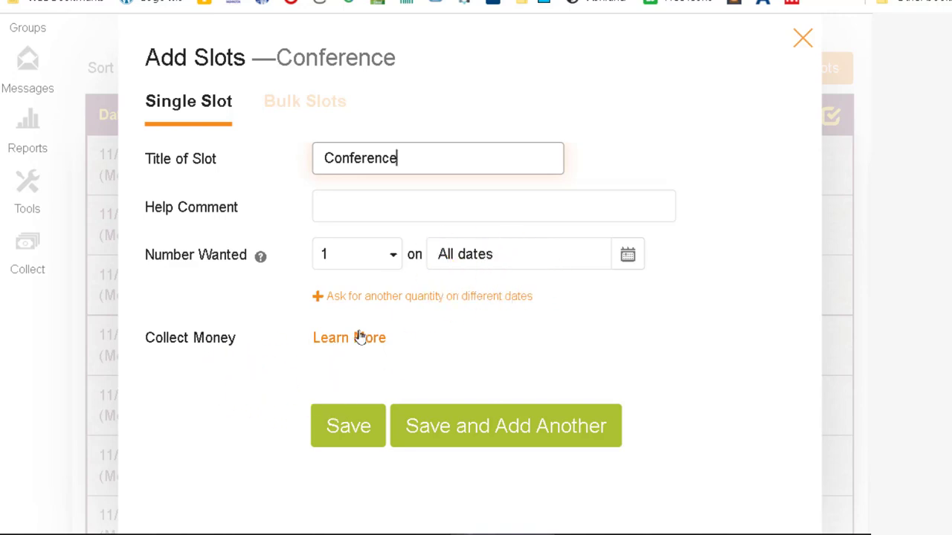
left_click(348, 429)
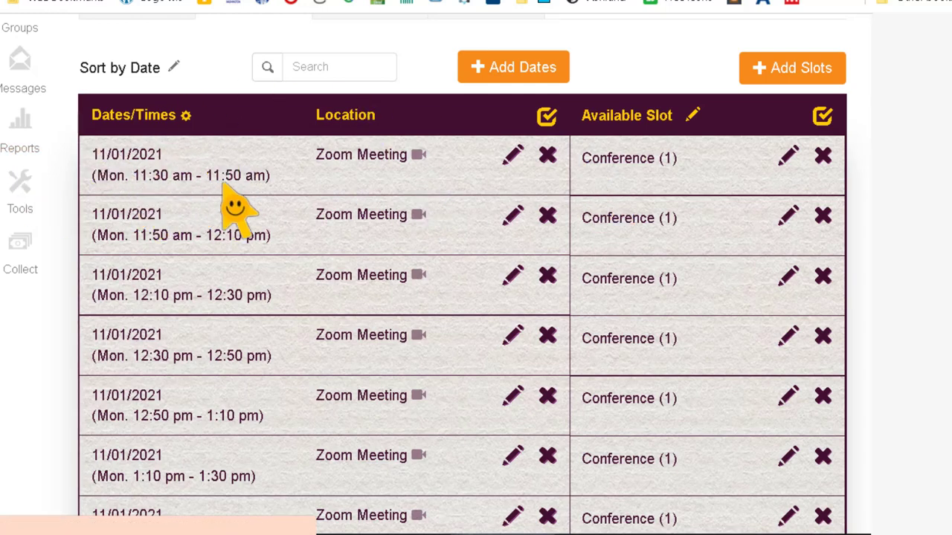
Step: Show 50 entries per page and review the conference dates, times and slots in the list
scroll(246, 279, "down", 3)
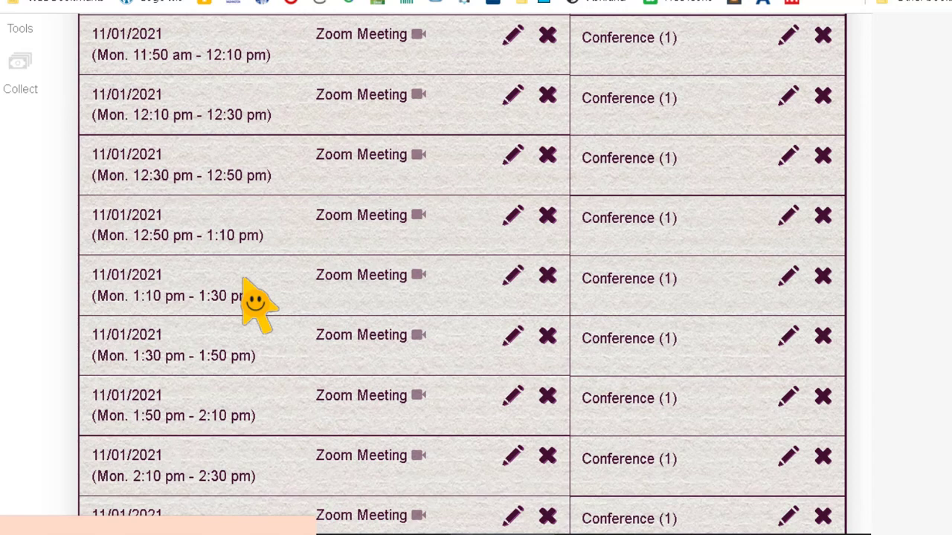
scroll(252, 301, "down", 4)
scroll(253, 301, "up", 3)
scroll(257, 301, "down", 2)
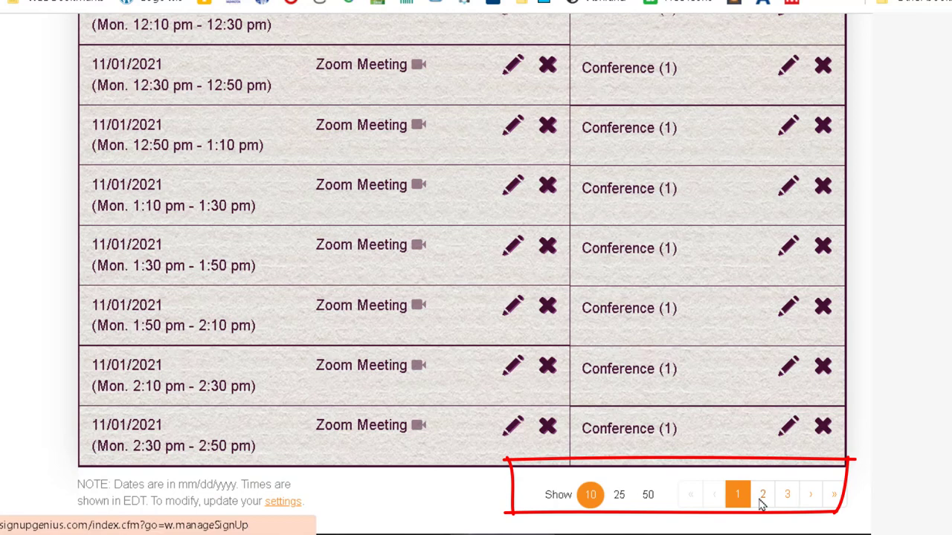
left_click(647, 495)
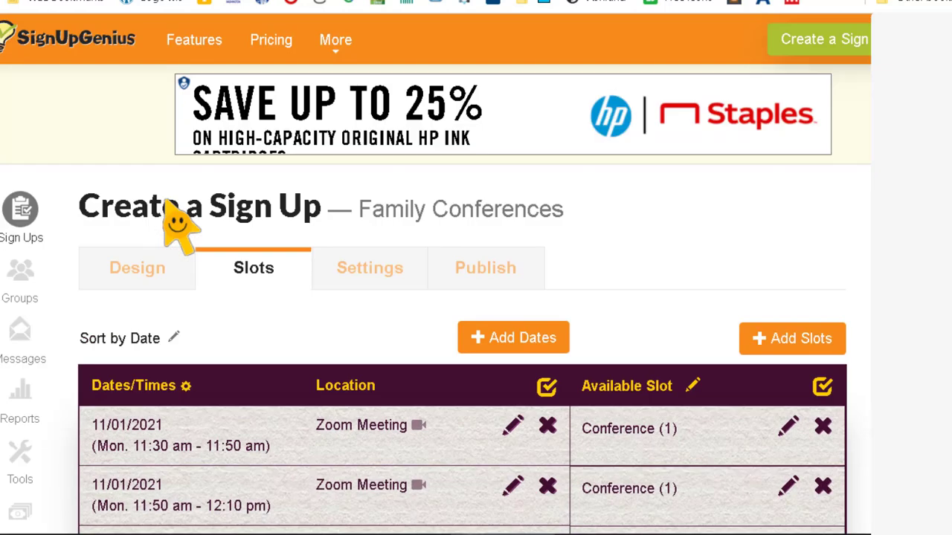
scroll(297, 345, "down", 7)
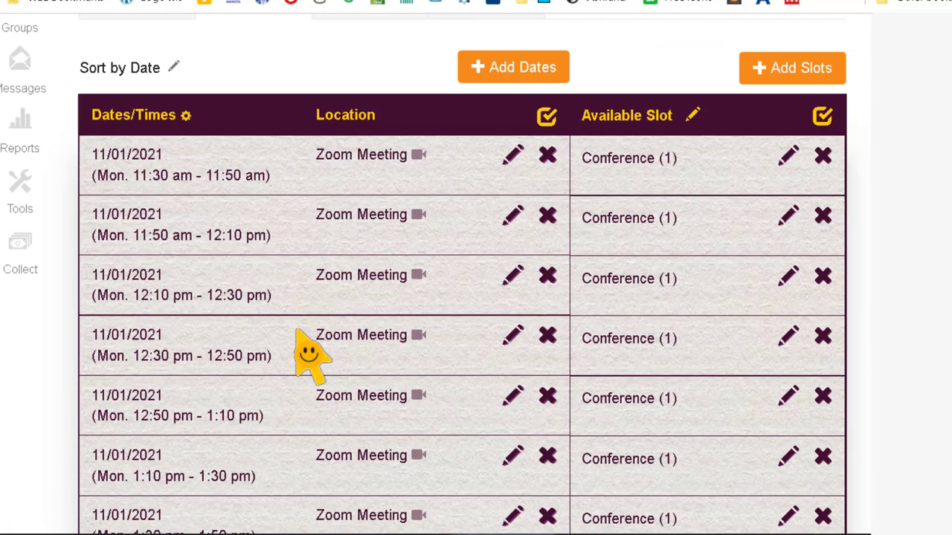
scroll(308, 357, "down", 3)
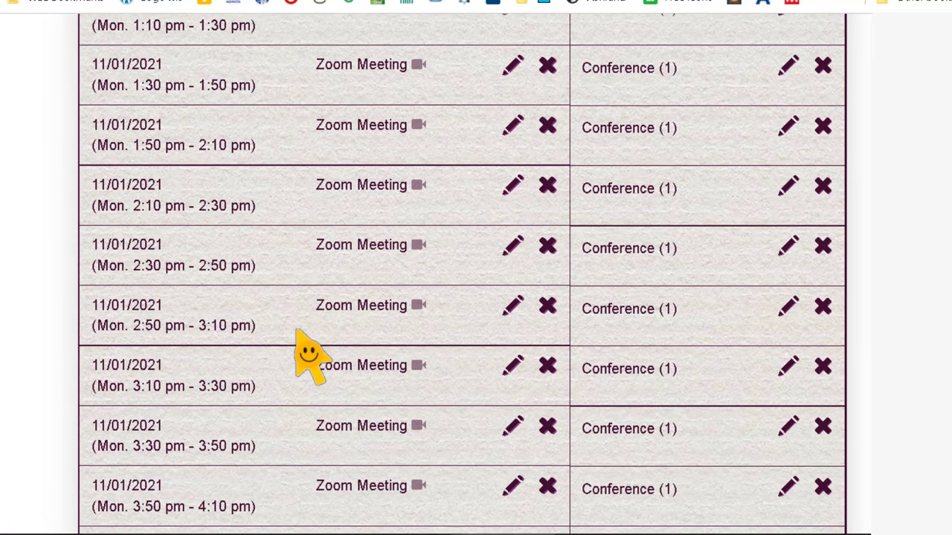
Step: Delete the 3:30 pm - 3:50 pm and 3:50 pm - 4:10 pm conference times on 11/01/2021
scroll(309, 357, "down", 2)
scroll(309, 357, "down", 2)
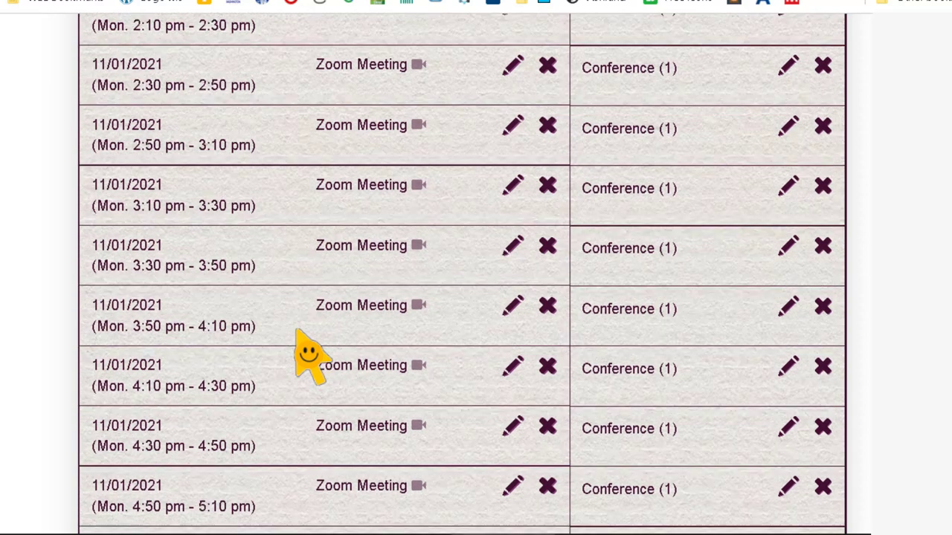
scroll(309, 357, "down", 2)
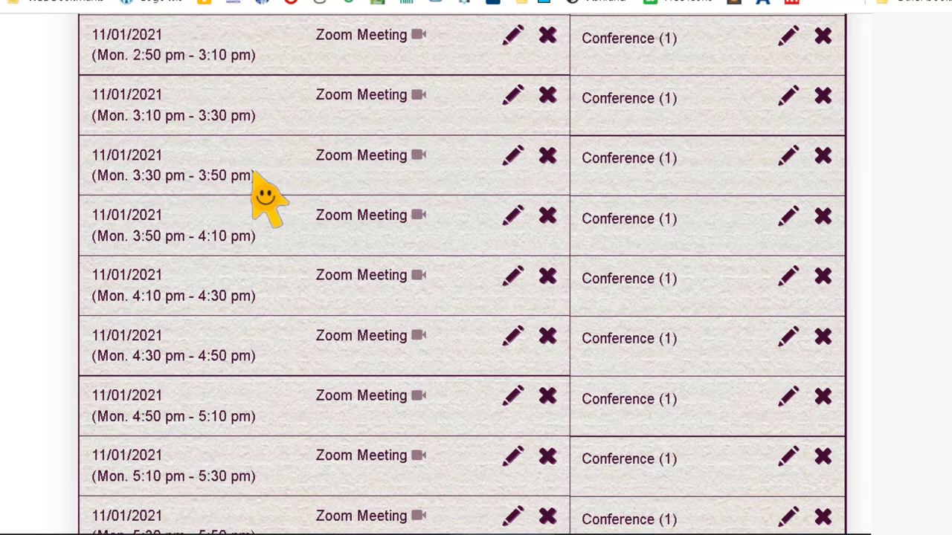
left_click(548, 157)
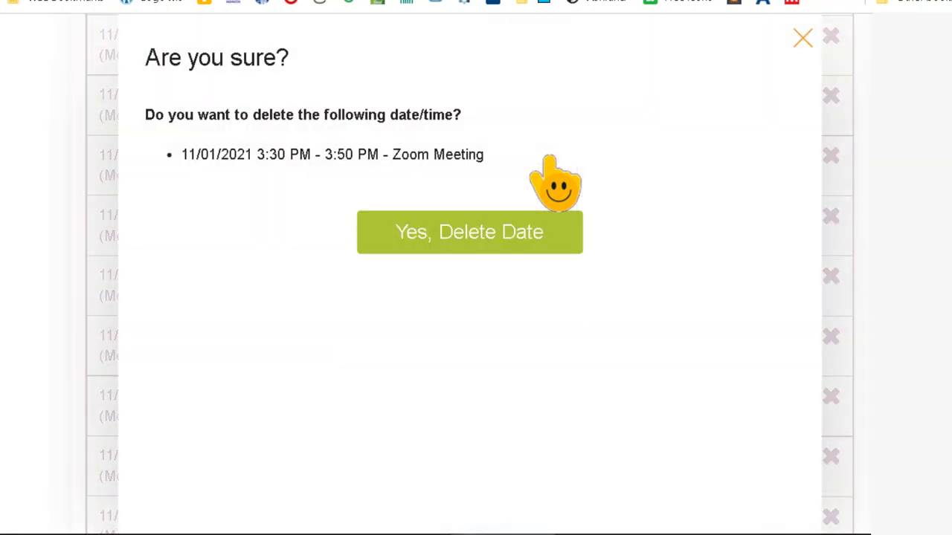
left_click(468, 240)
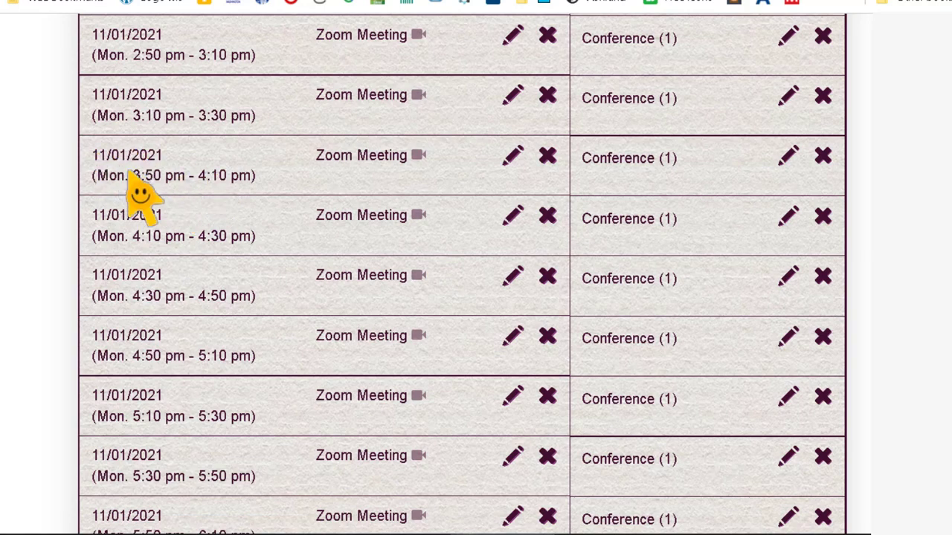
left_click(545, 162)
left_click(502, 234)
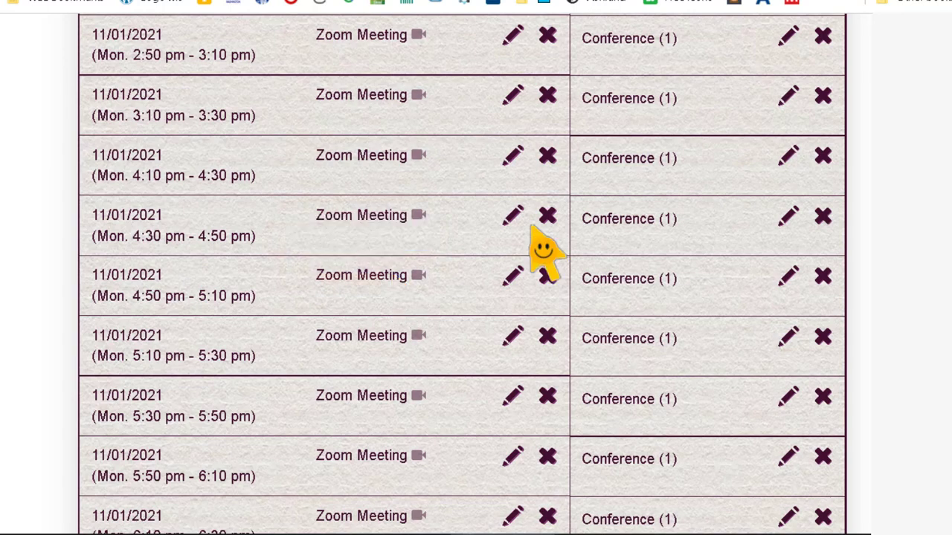
Step: Save the slots, continue to the sign up settings, and choose Required for the participants' Email field
scroll(531, 245, "down", 9)
scroll(537, 251, "up", 3)
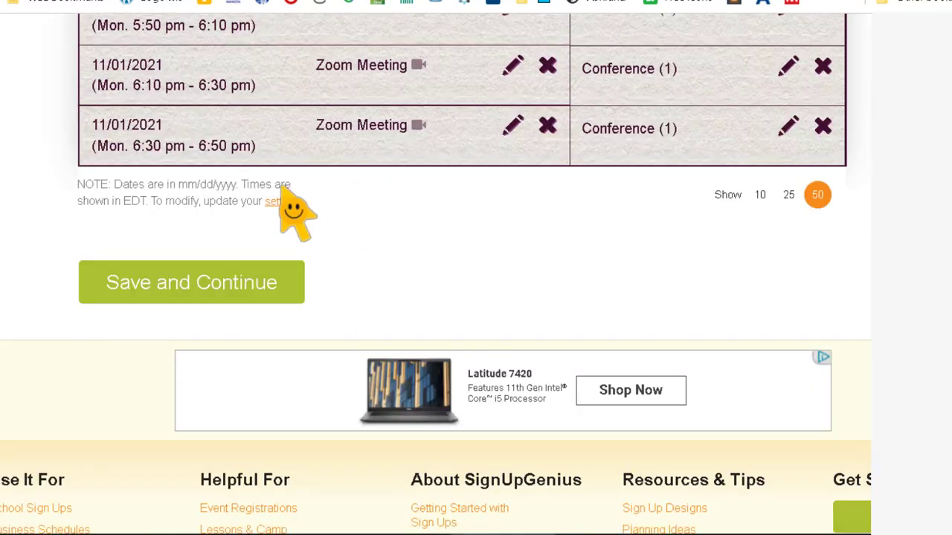
left_click(159, 289)
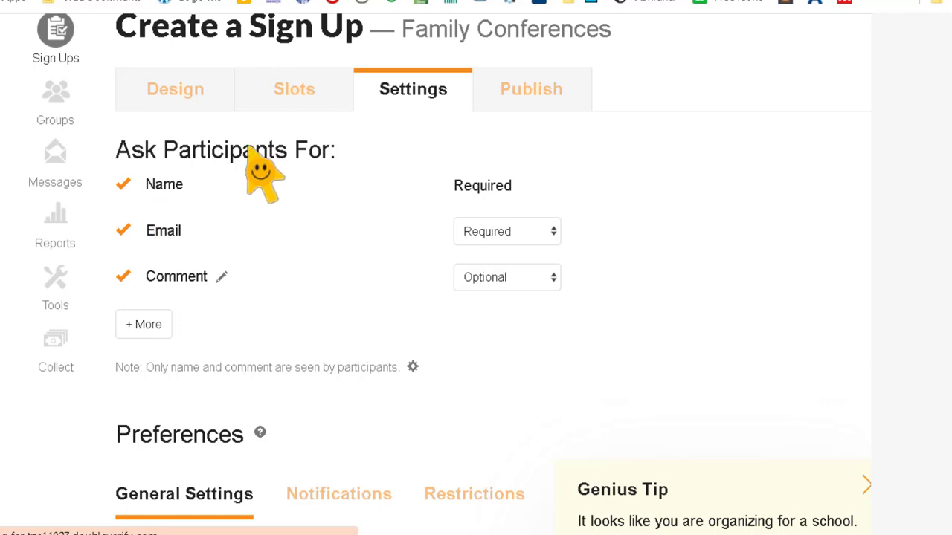
left_click(515, 235)
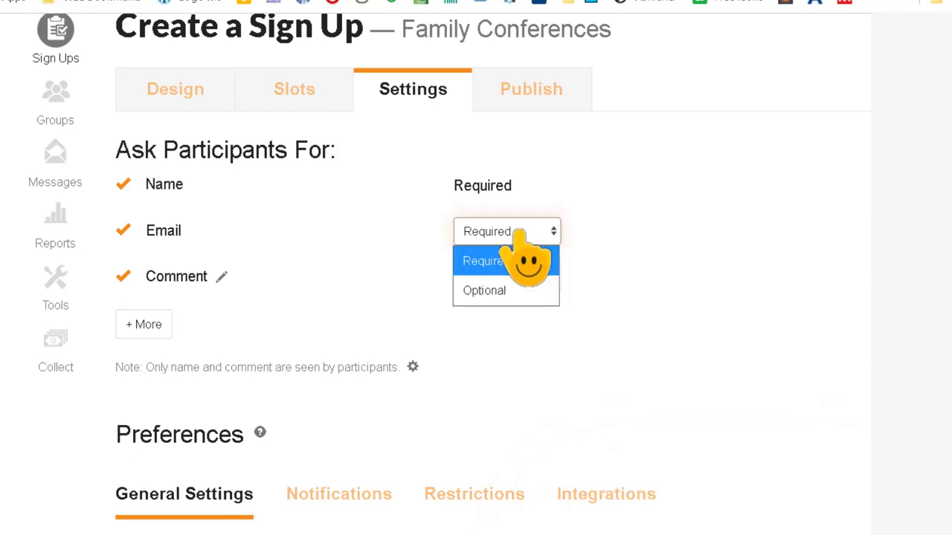
left_click(510, 269)
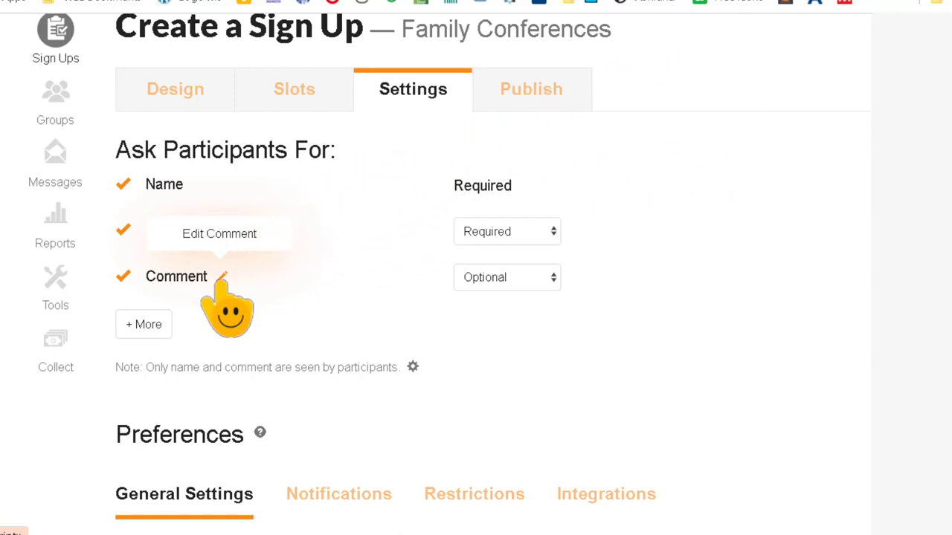
Step: Rename the participants' Comment field to "Name of Student" and make it required
left_click(222, 276)
left_click_drag(229, 315, 147, 320)
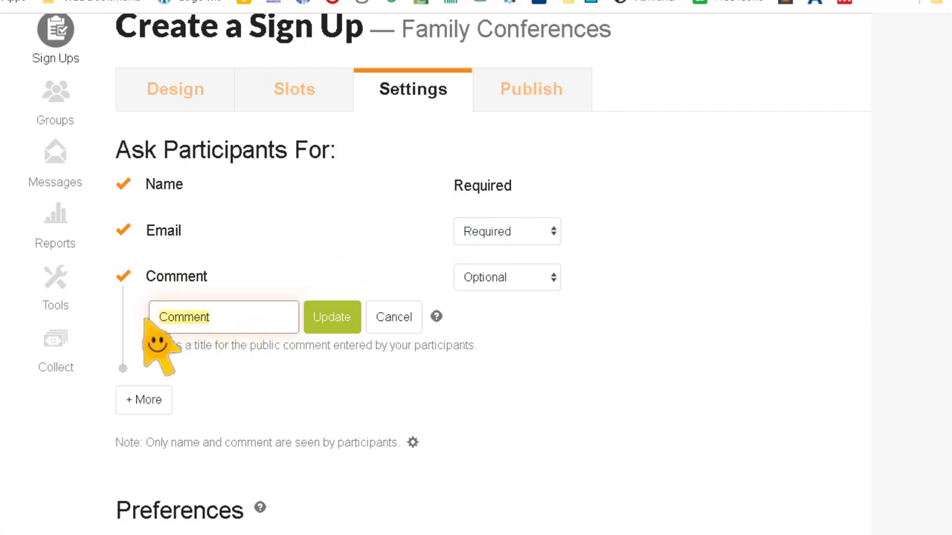
type("Name of Studetn")
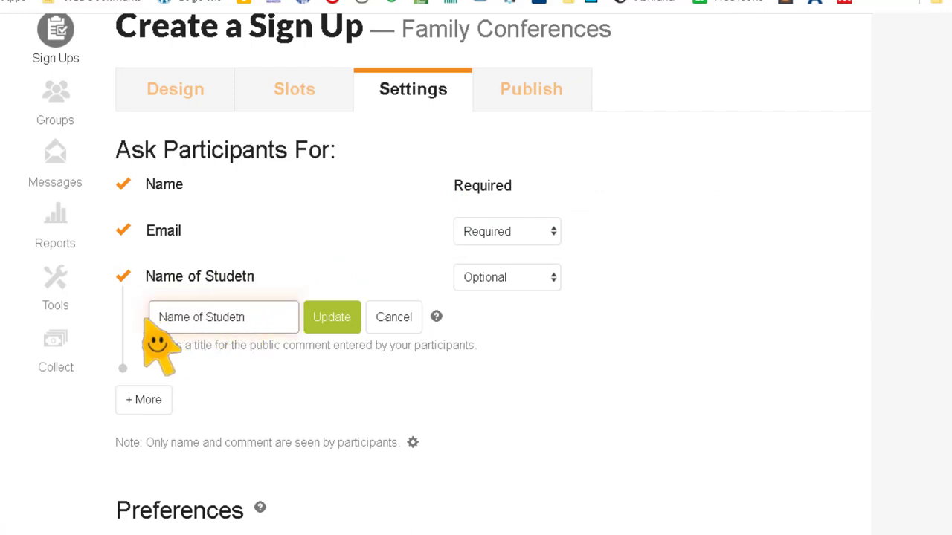
key("BackSpace")
key("BackSpace")
type("nt")
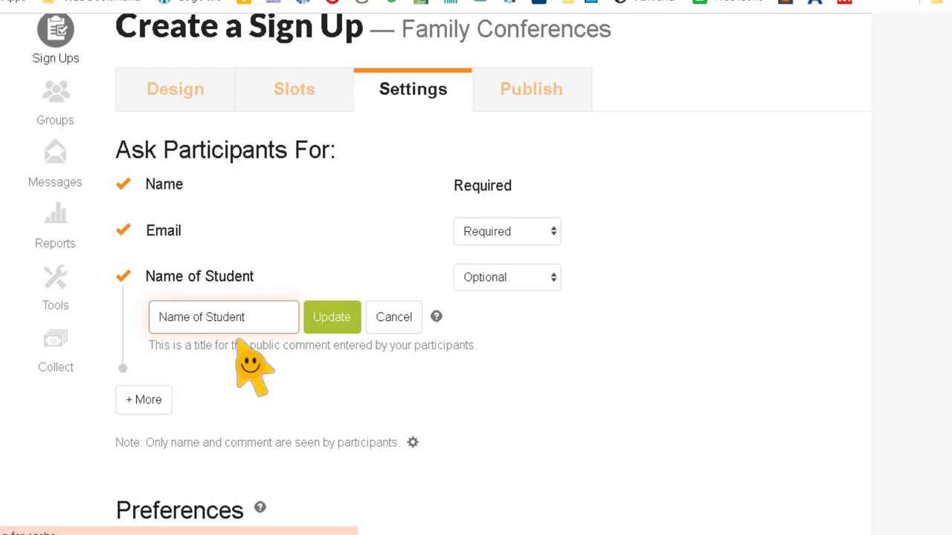
left_click(334, 321)
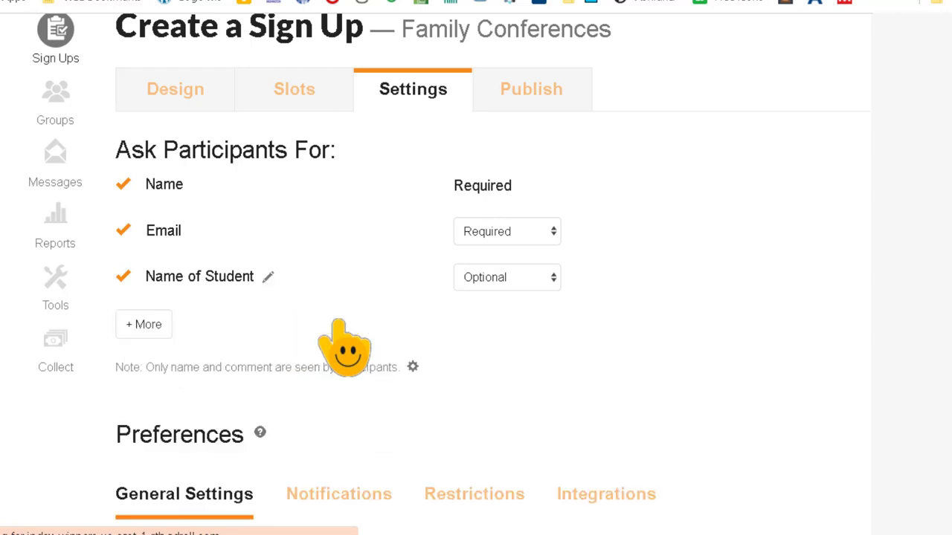
left_click(495, 277)
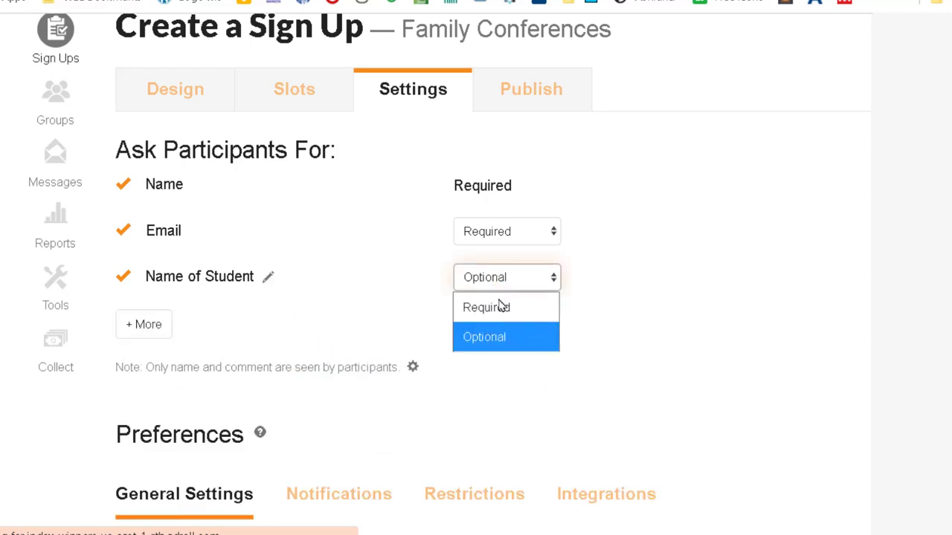
left_click(492, 305)
Step: Show more participant fields and include Phone in the information participants are asked for
scroll(511, 297, "down", 1)
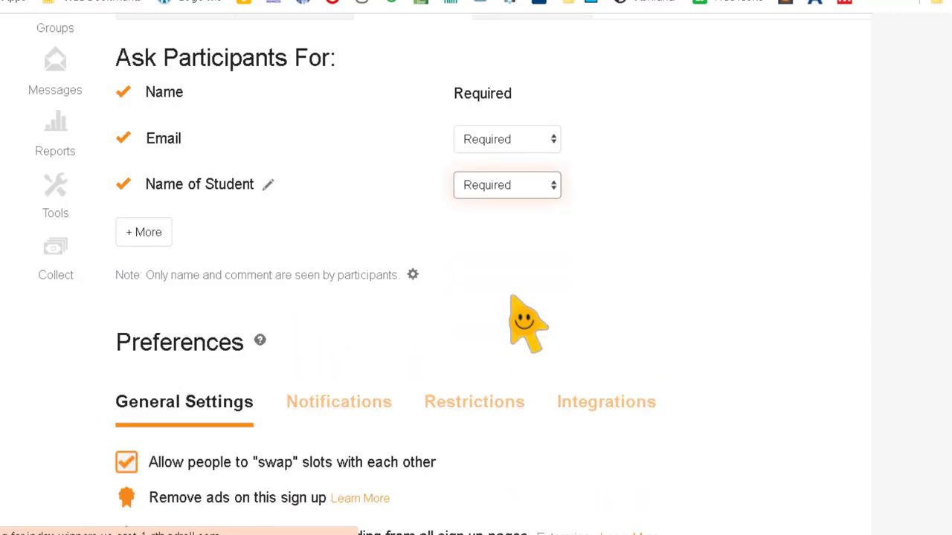
left_click(149, 233)
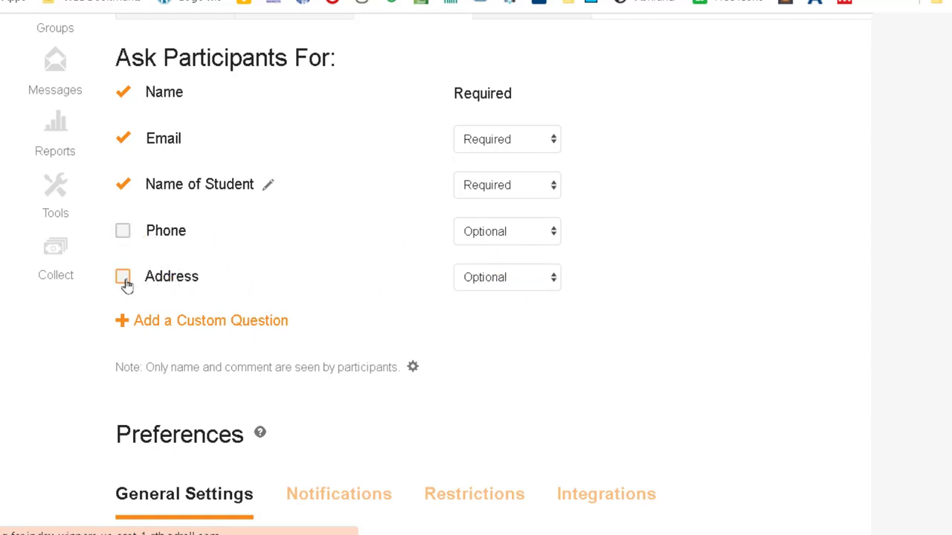
left_click(125, 233)
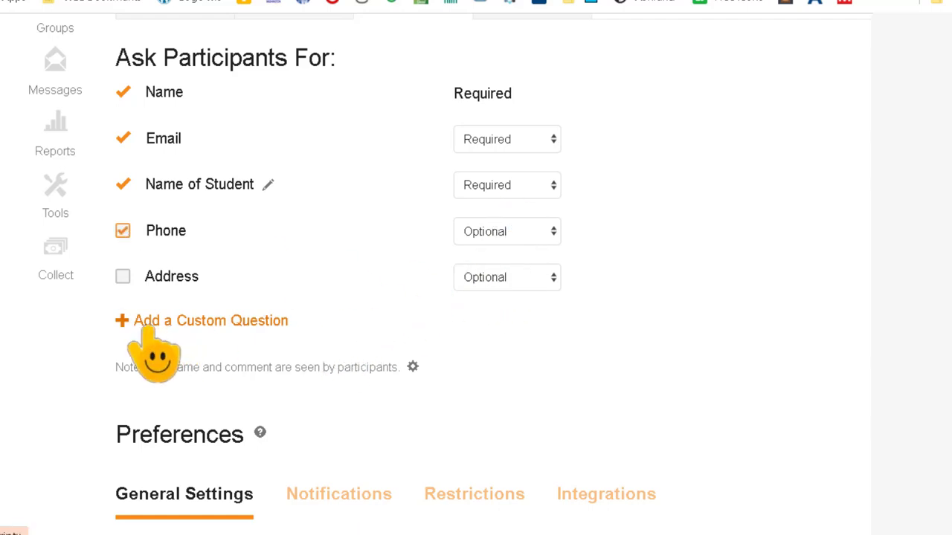
Step: Create a custom question "Do you prefer to meet via Zoom or in person?" in the option button format
left_click(249, 331)
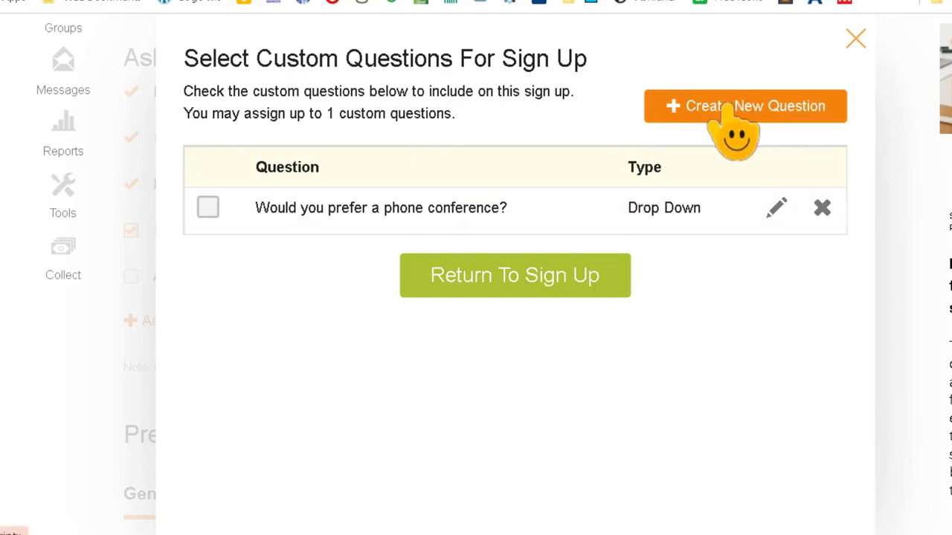
left_click(757, 108)
type("Do you prefer to meet via Zoom or in person?")
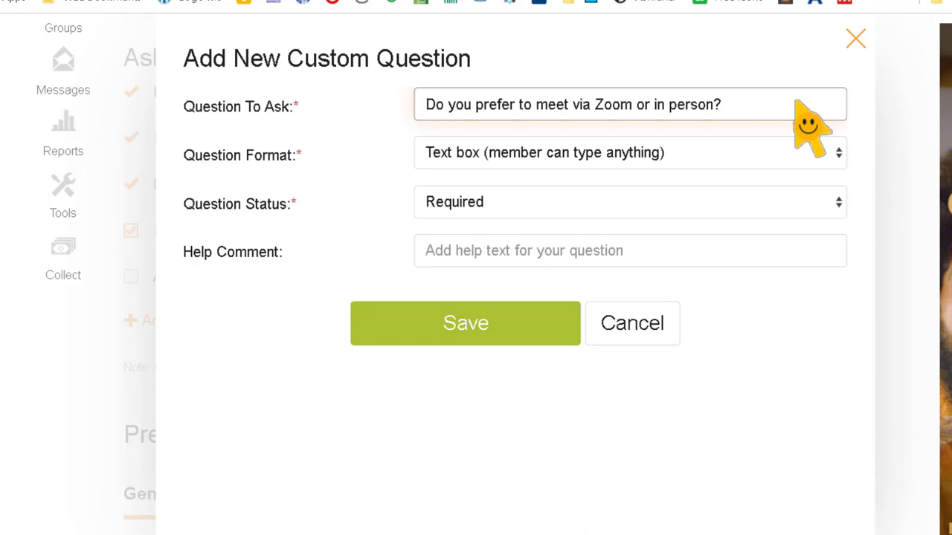
left_click(489, 153)
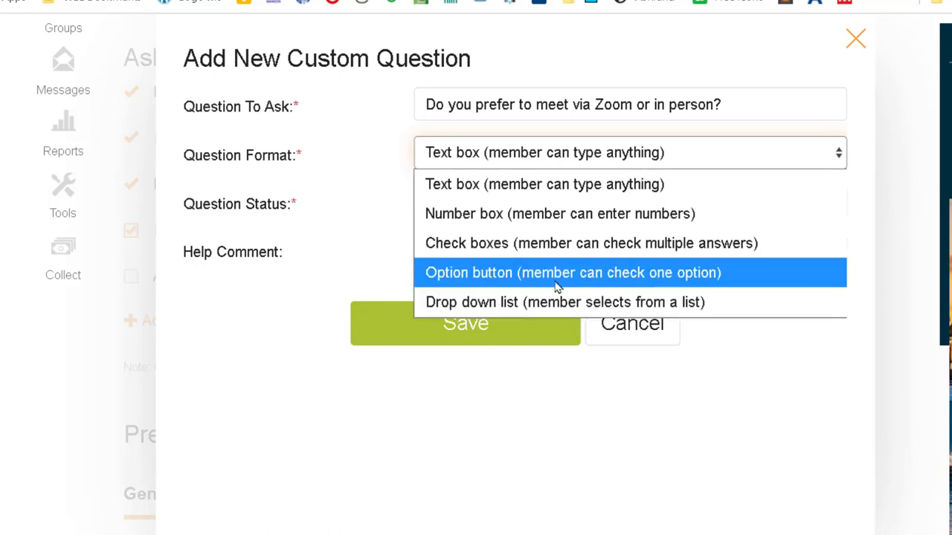
left_click(636, 276)
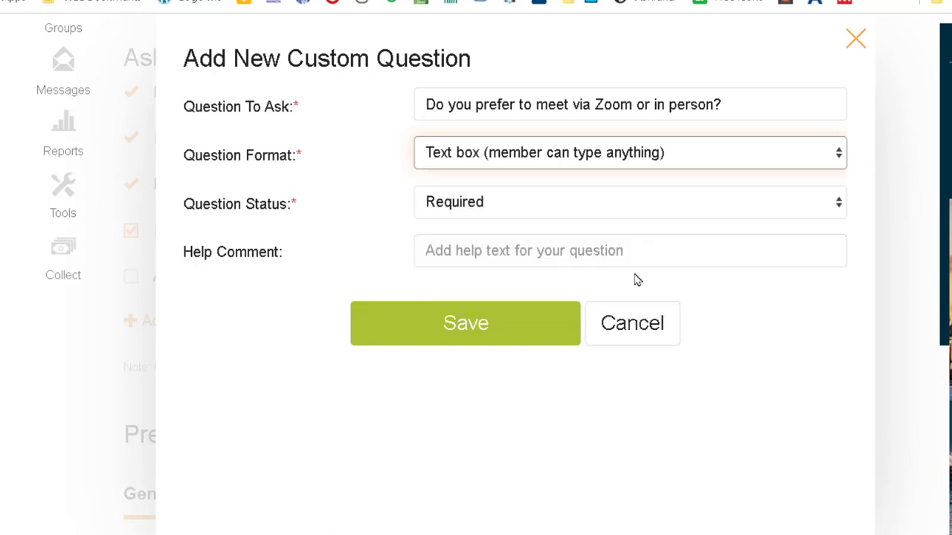
Step: Enter "Zoom, In Person" as the question's radio values and save the custom question
left_click(548, 203)
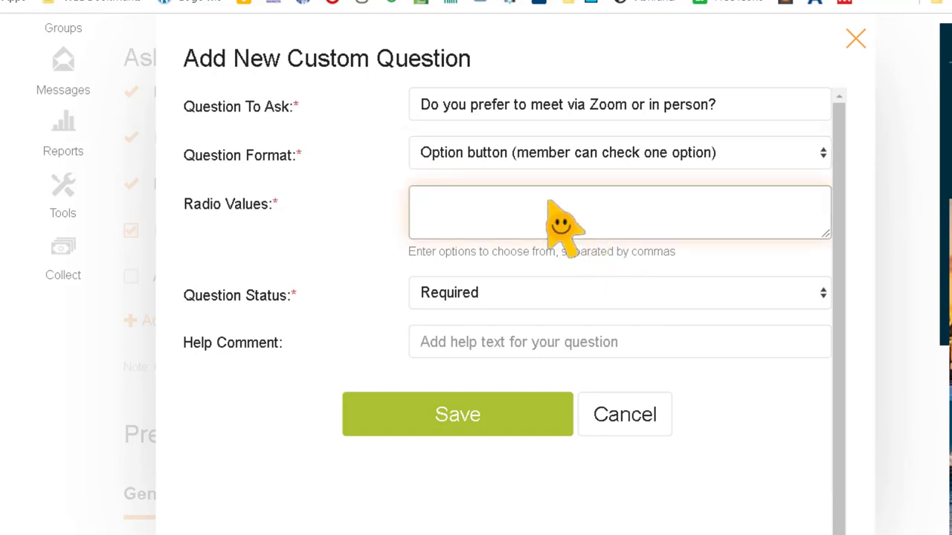
type("Zoom")
key("BackSpace")
type(", In Person")
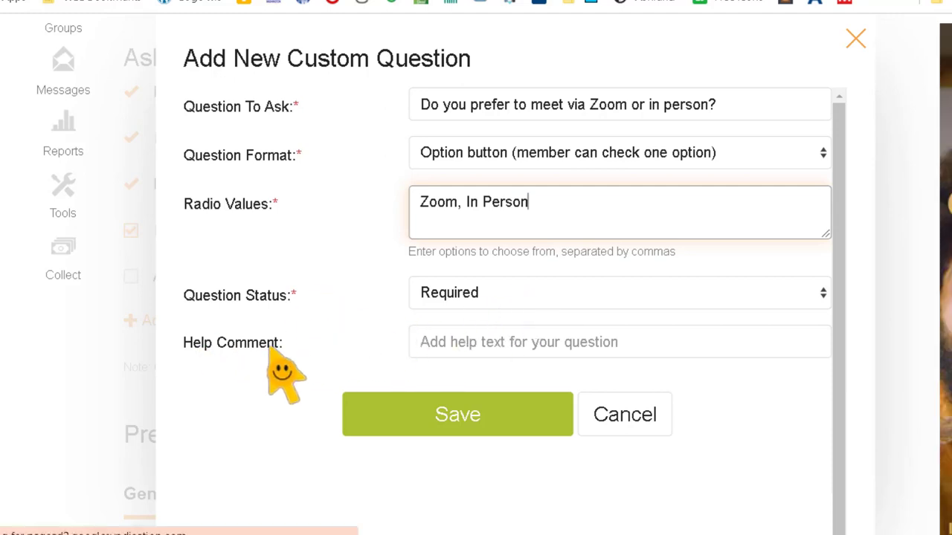
left_click(462, 343)
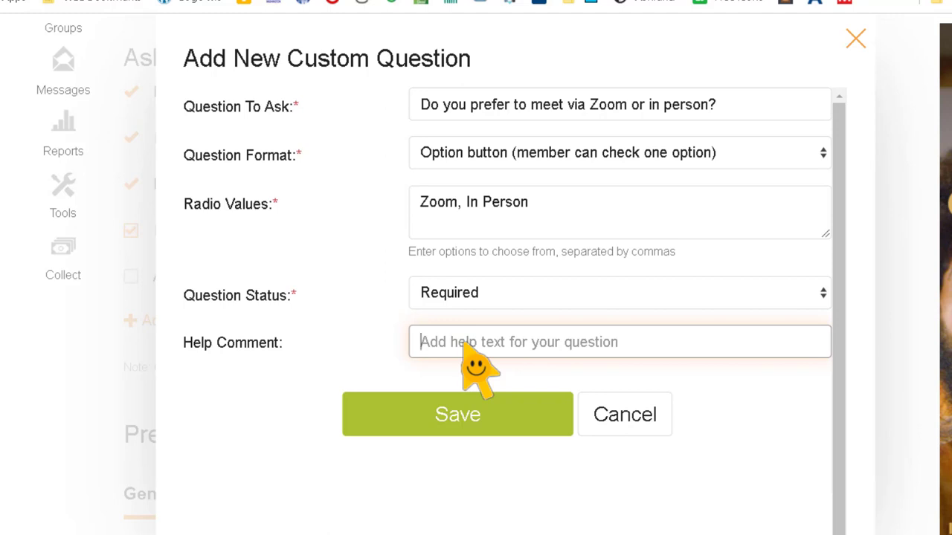
left_click(458, 417)
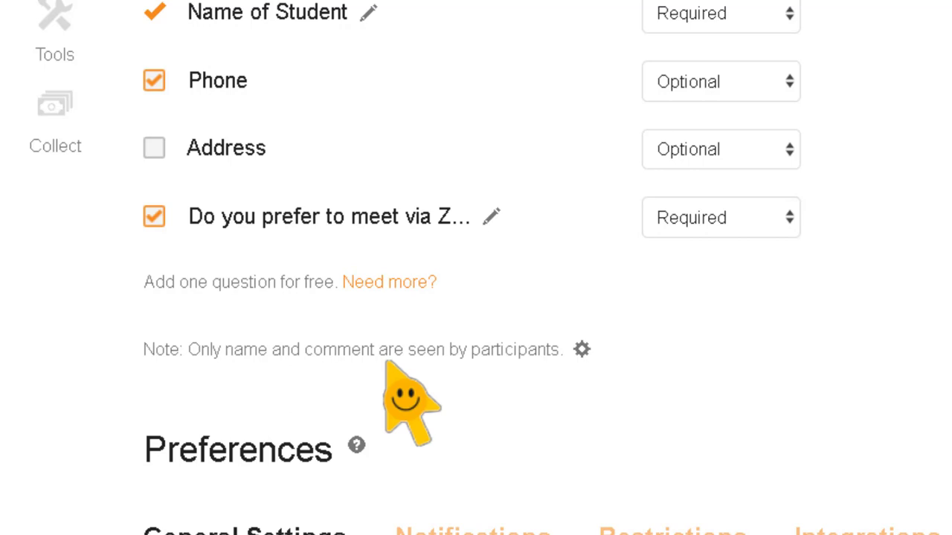
Step: Hide names and comments from the participant view
left_click(582, 350)
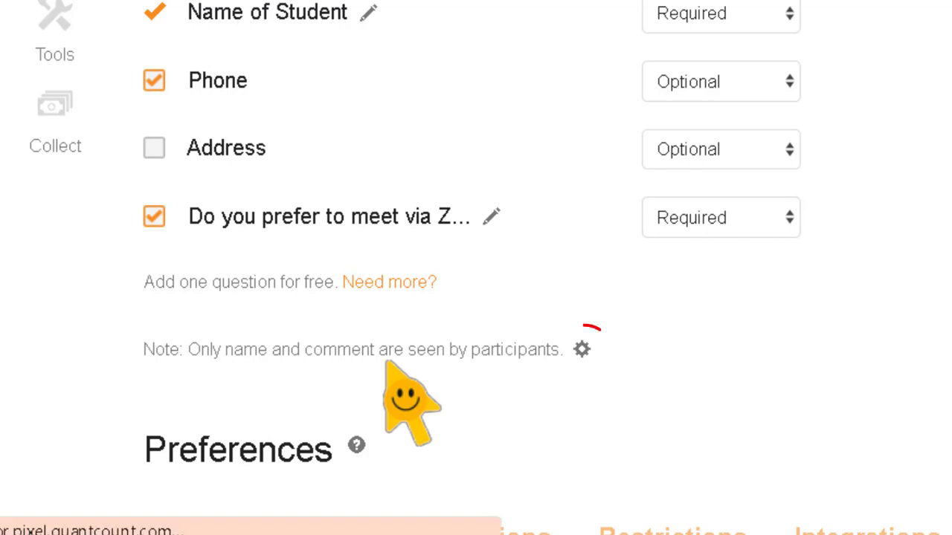
left_click(579, 358)
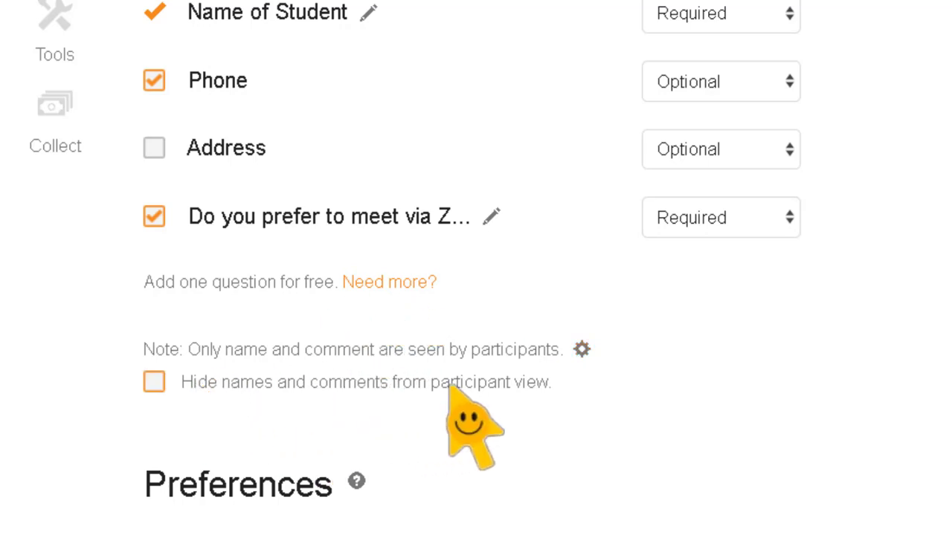
left_click(154, 382)
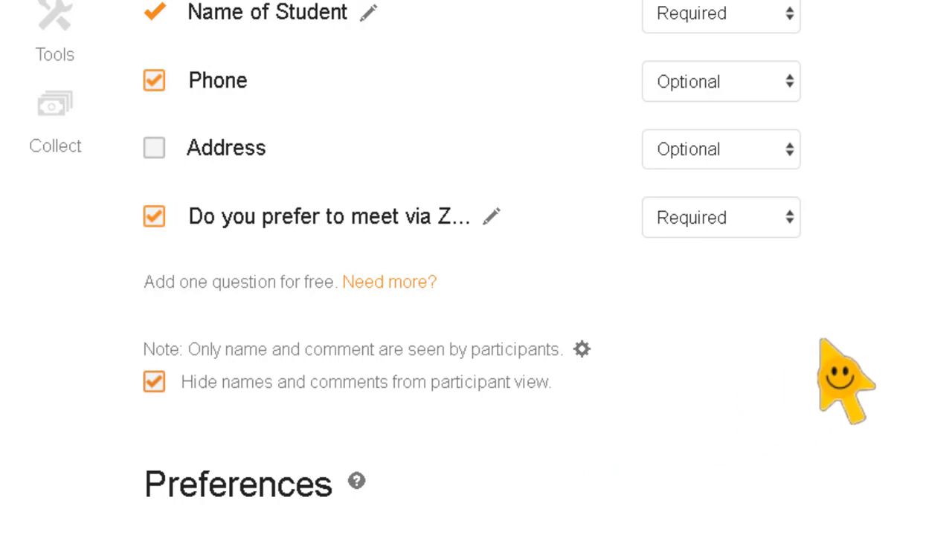
Step: Turn off slot swapping in the preferences and keep participant reminders at 2 days in advance
scroll(820, 350, "down", 3)
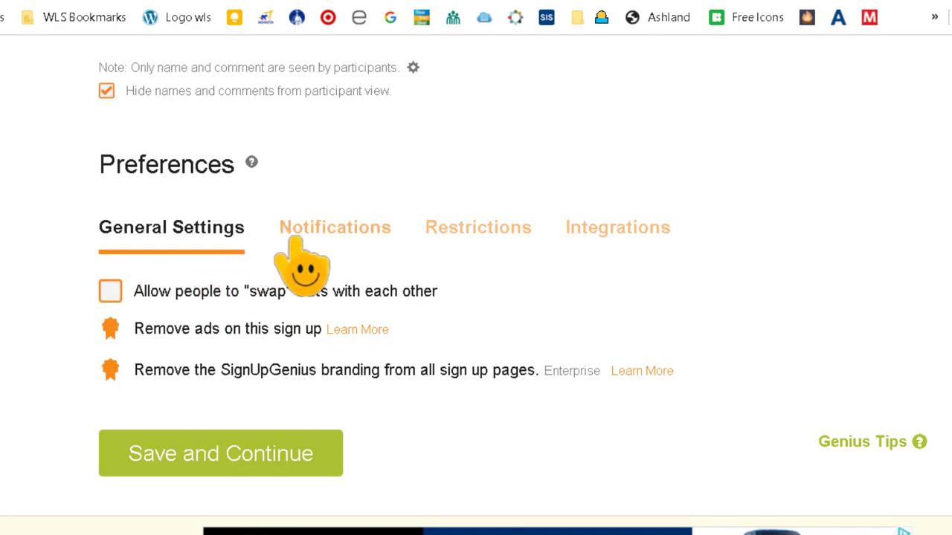
left_click(344, 232)
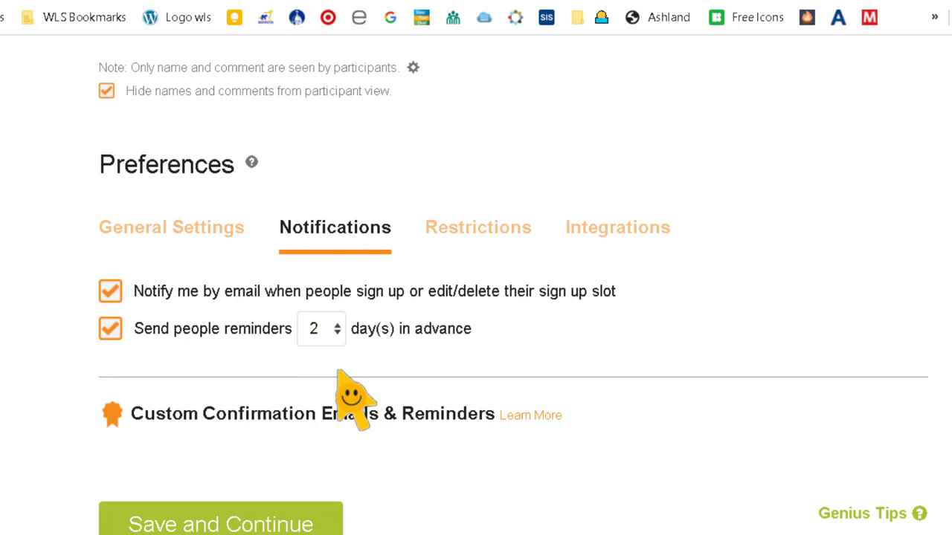
left_click(336, 329)
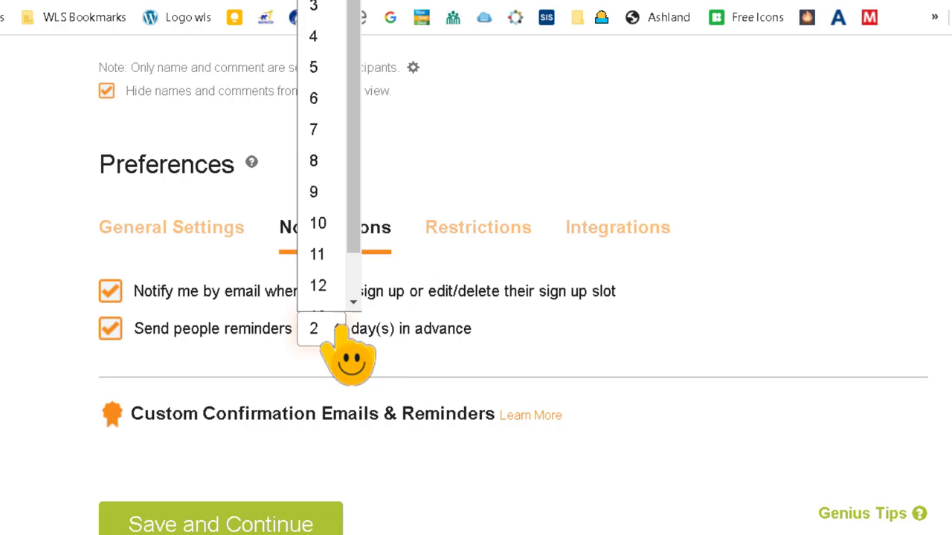
left_click(336, 329)
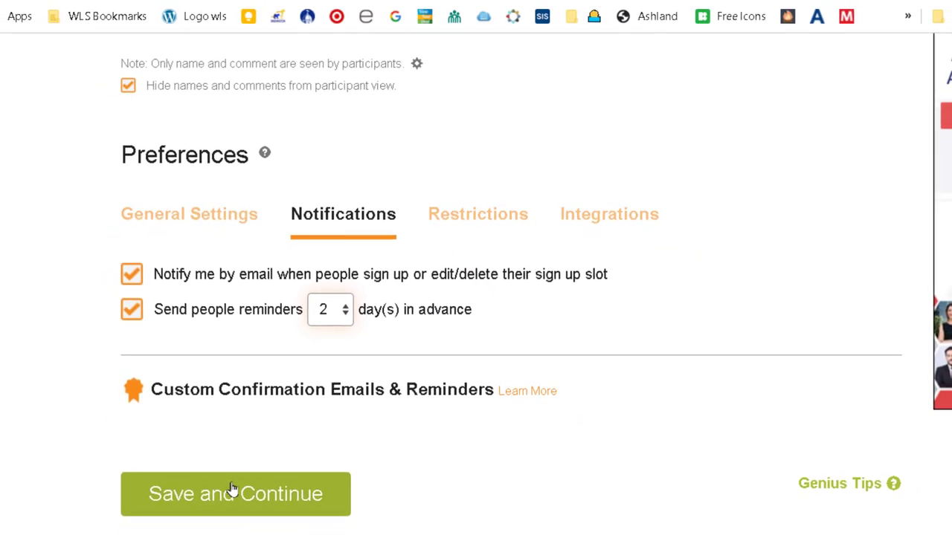
Step: Save the settings, continue to publishing, and review the Family Conferences sign up preview
left_click(228, 494)
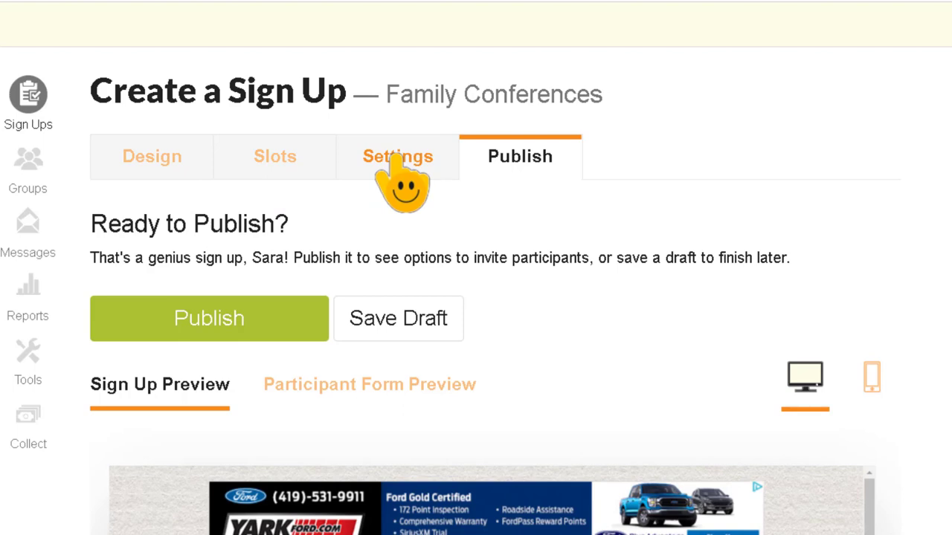
scroll(760, 229, "down", 4)
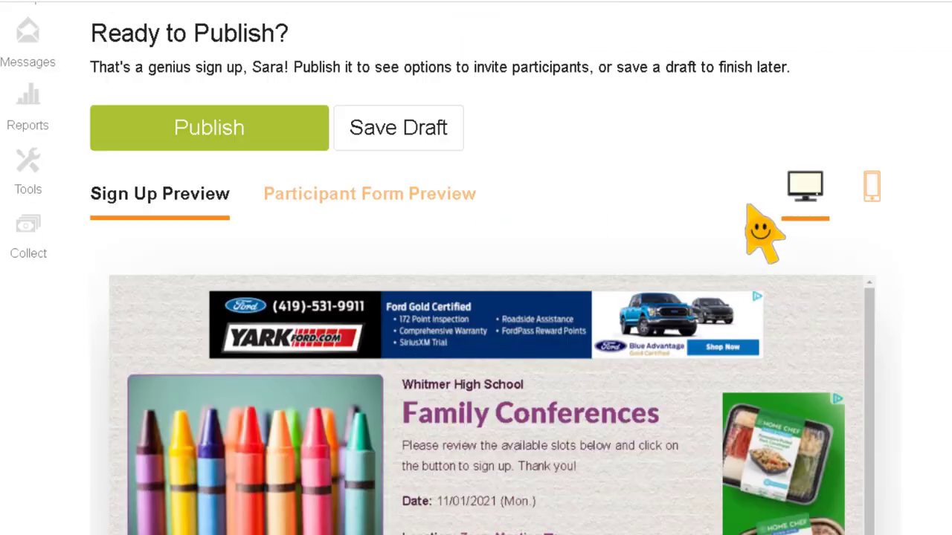
scroll(760, 227, "down", 1)
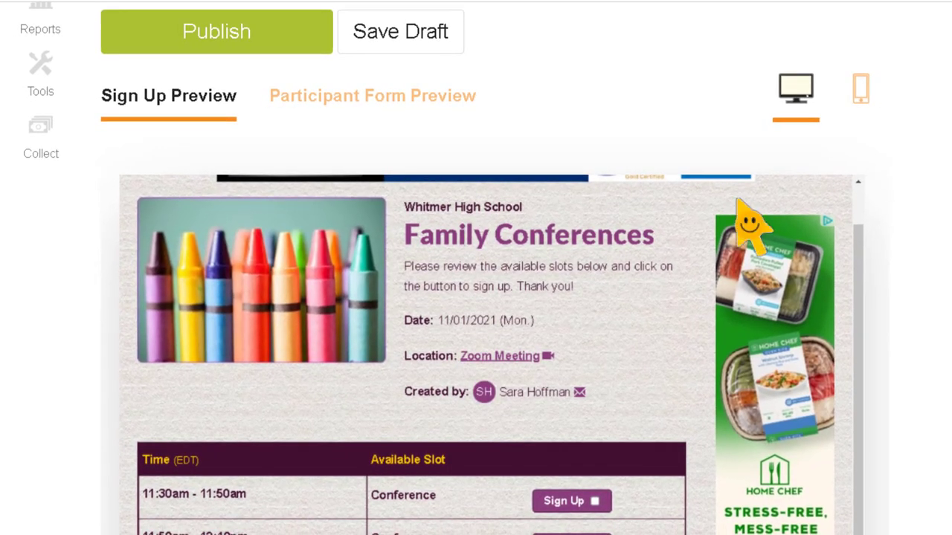
Step: Review the Family Conferences sign up preview in its mobile version
scroll(485, 303, "down", 1)
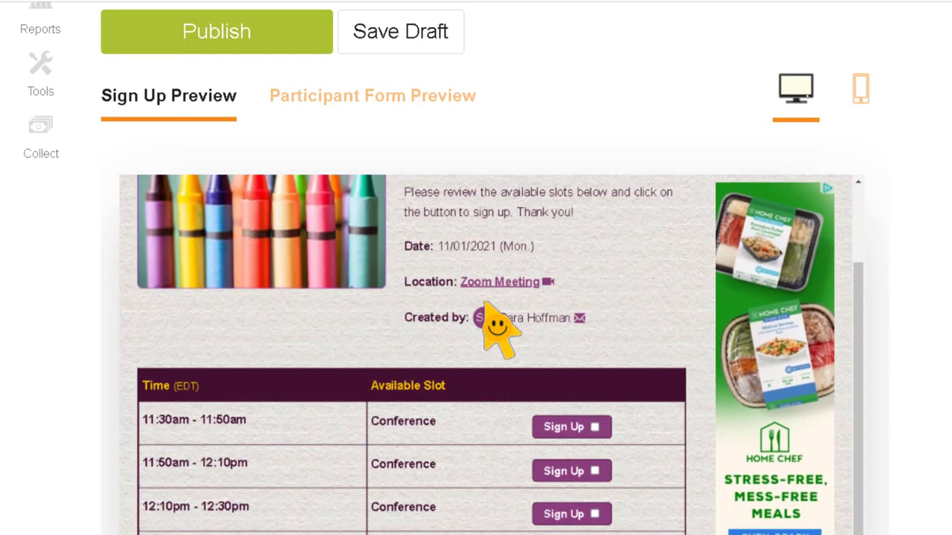
scroll(487, 305, "up", 1)
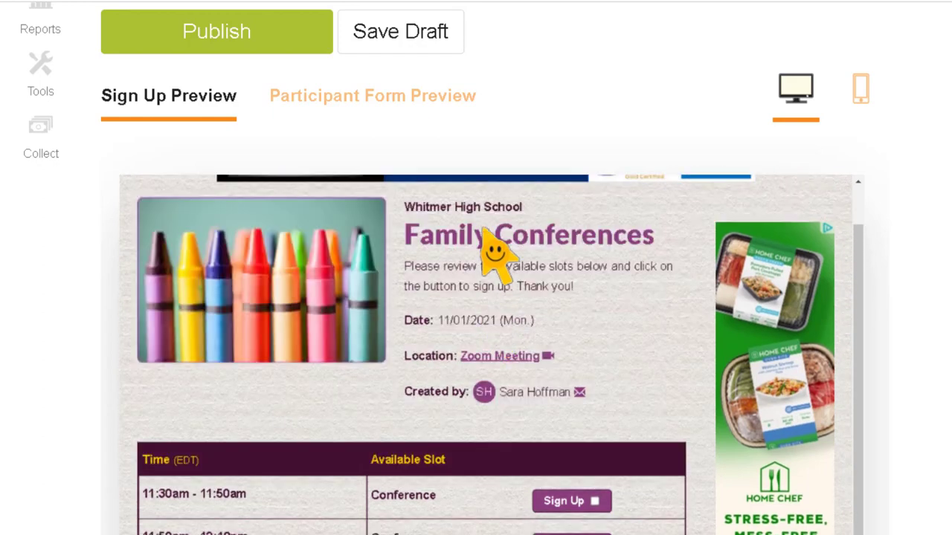
left_click(860, 89)
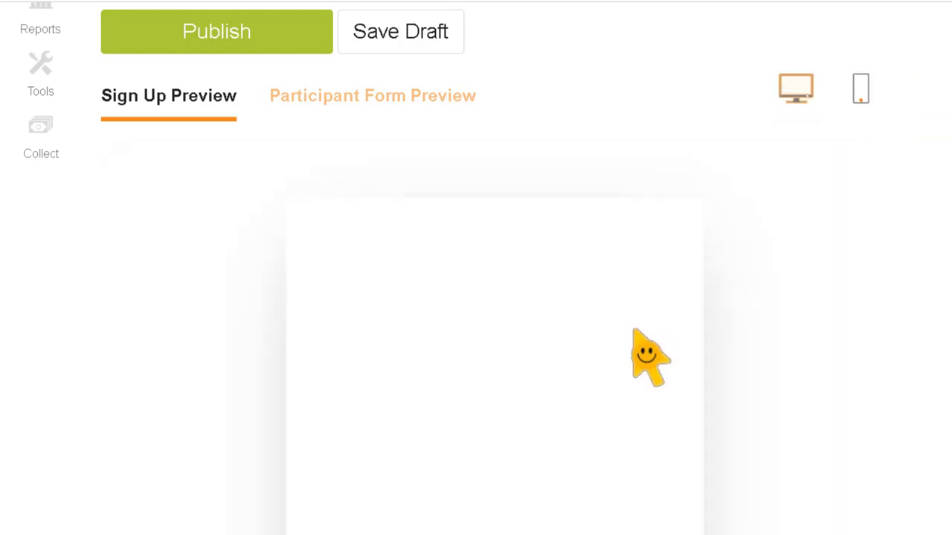
scroll(650, 347, "up", 1)
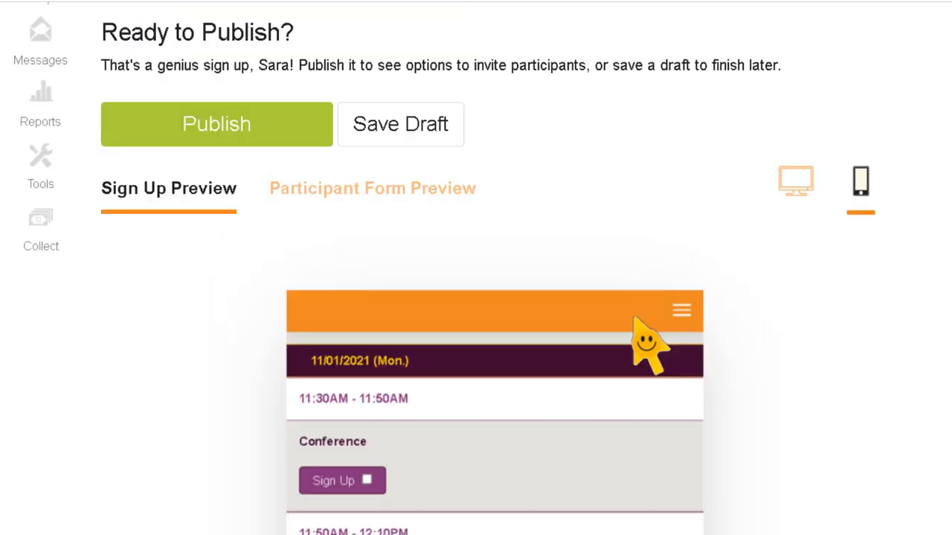
scroll(646, 345, "down", 3)
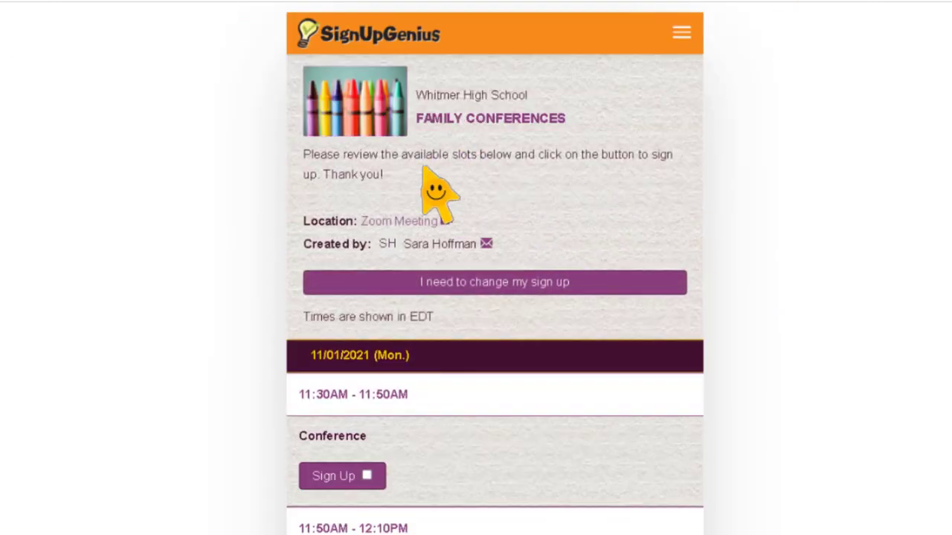
scroll(559, 273, "up", 2)
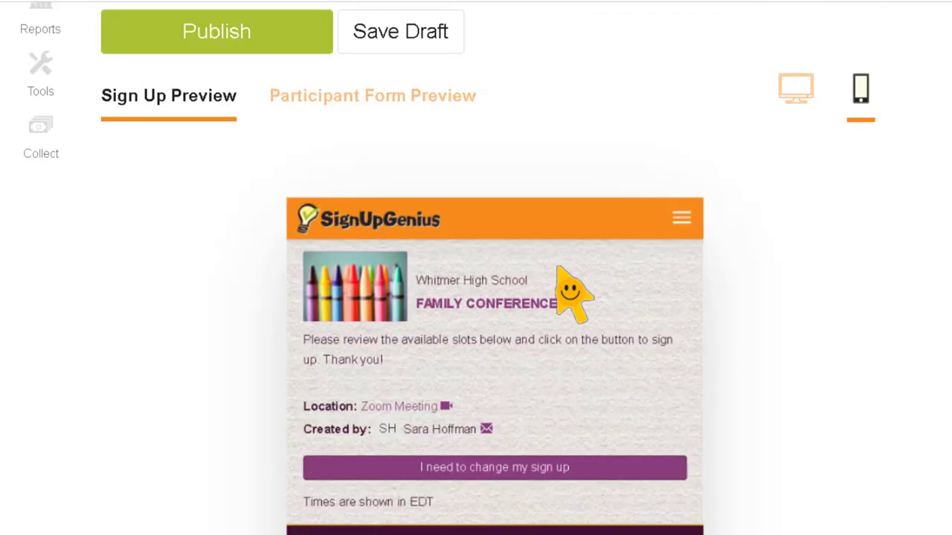
Step: Return the sign up preview to the desktop version and review its event details and full list of conference time slots
left_click(794, 90)
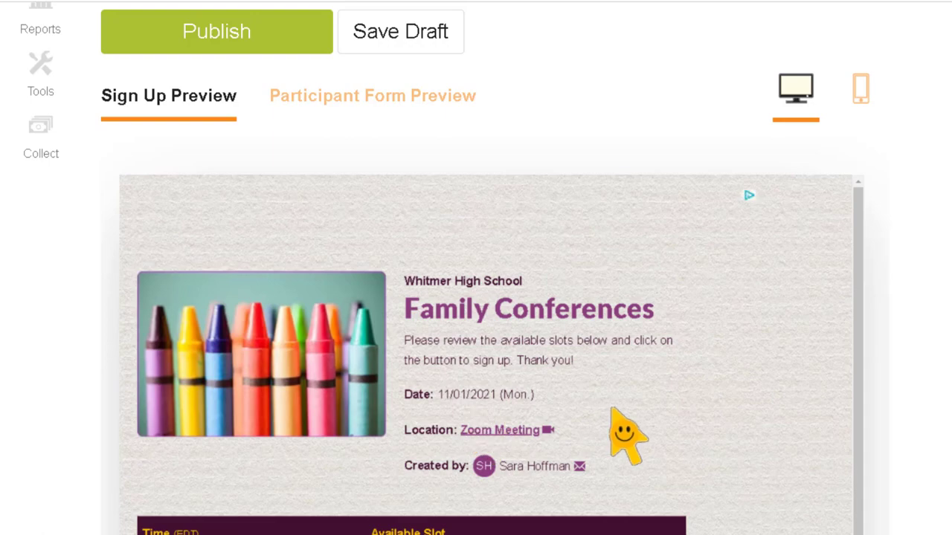
scroll(613, 409, "down", 1)
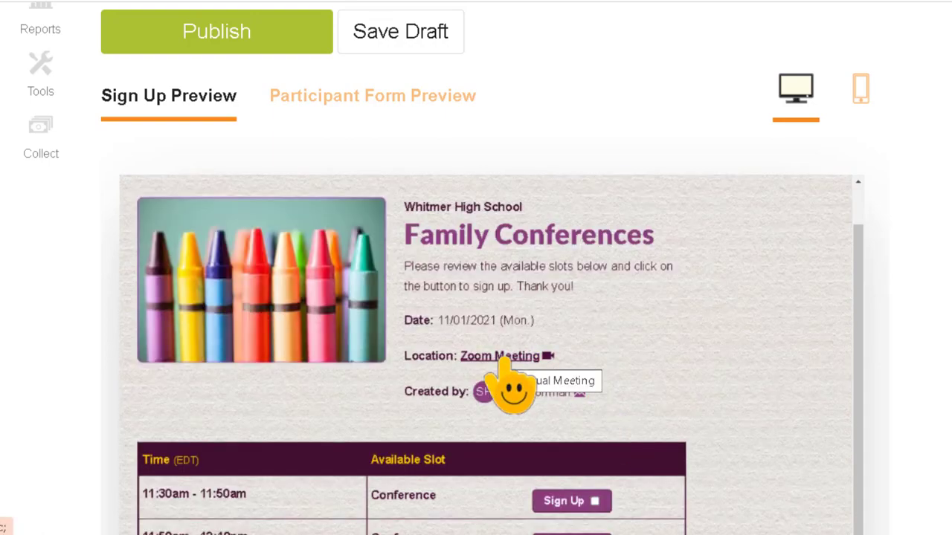
scroll(617, 350, "down", 1)
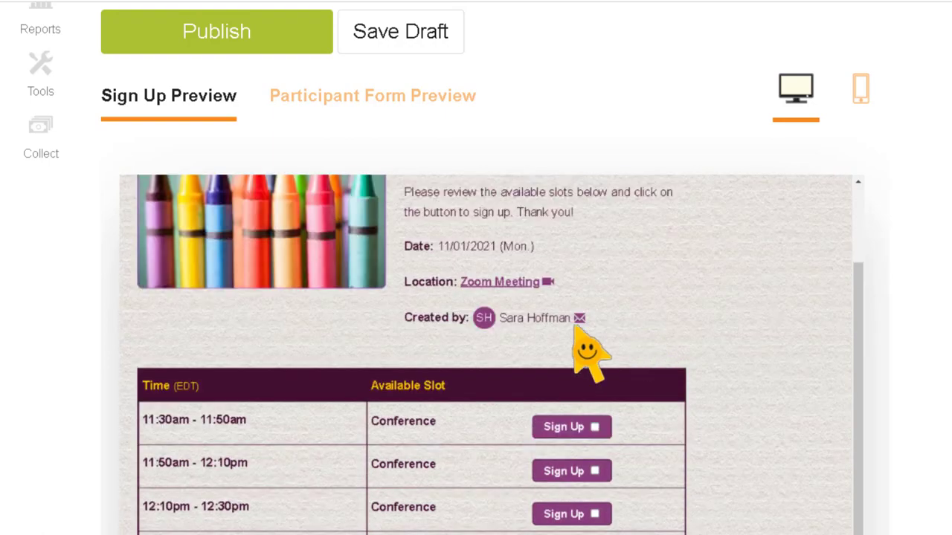
scroll(529, 319, "down", 1)
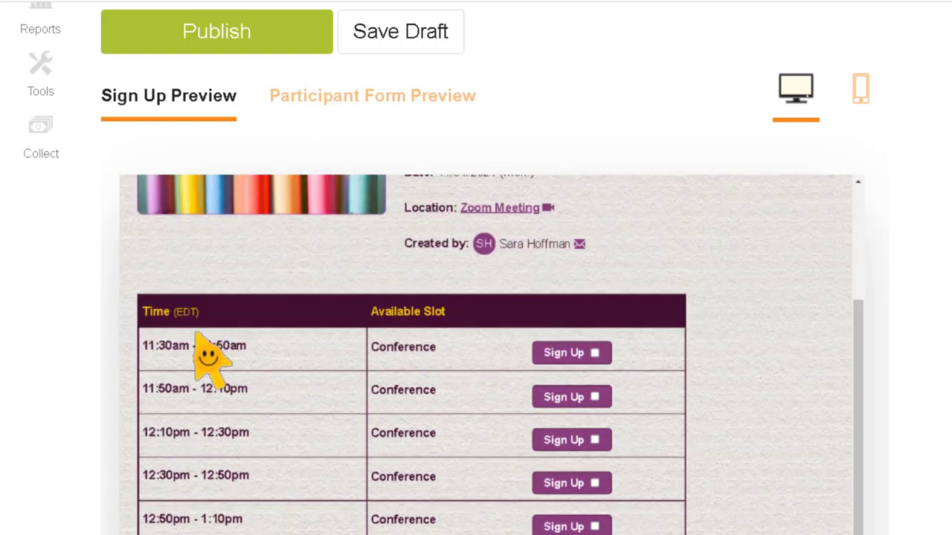
scroll(173, 356, "down", 1)
scroll(172, 357, "down", 6)
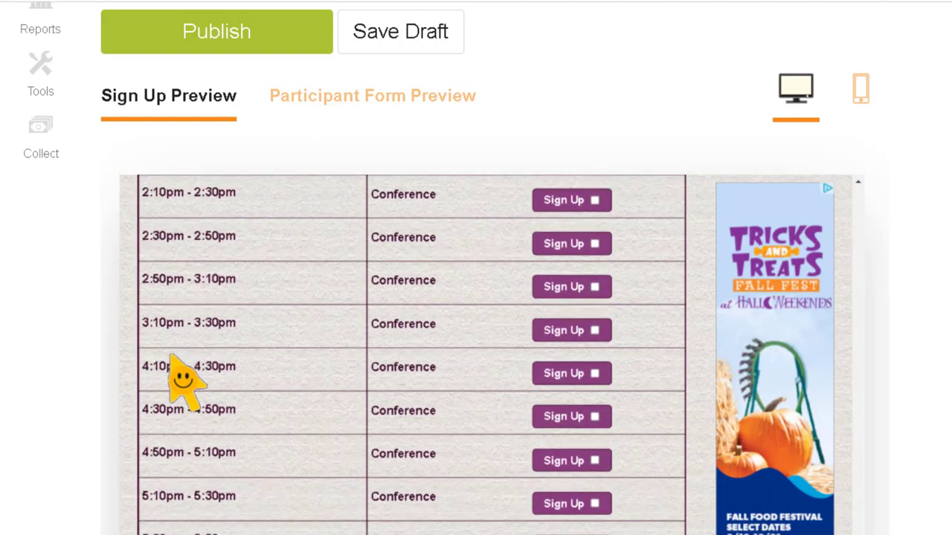
scroll(185, 381, "up", 10)
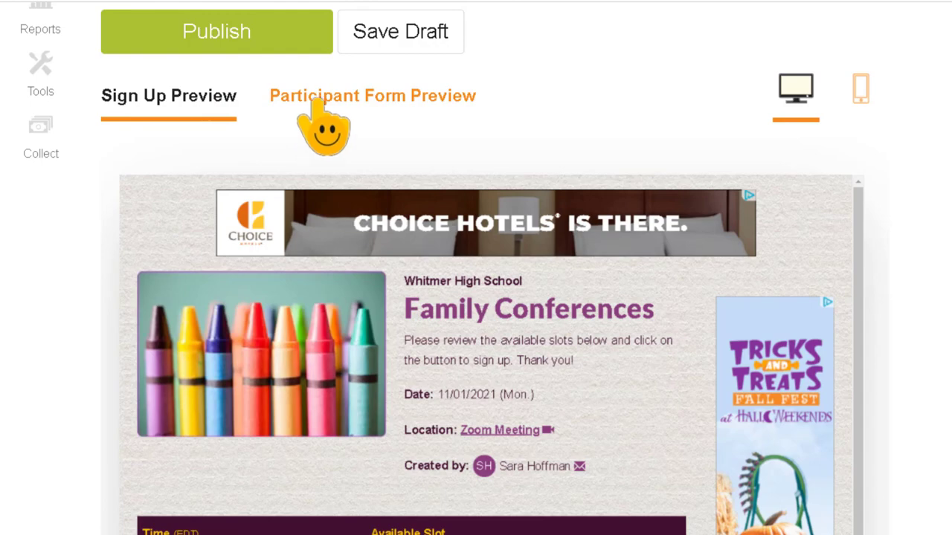
Step: Review the participant form preview and test the Zoom and In Person answers to the meeting preference question
left_click(437, 104)
scroll(409, 257, "down", 1)
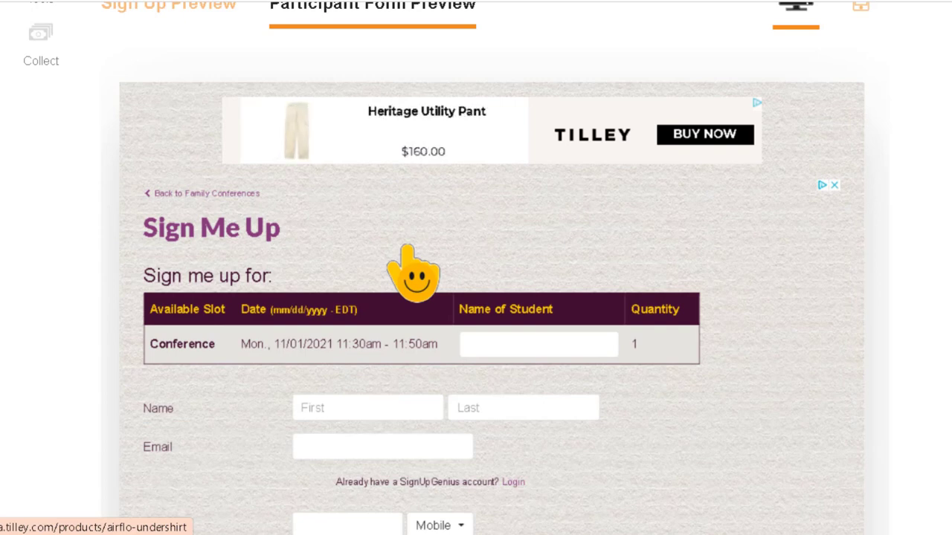
scroll(405, 253, "down", 1)
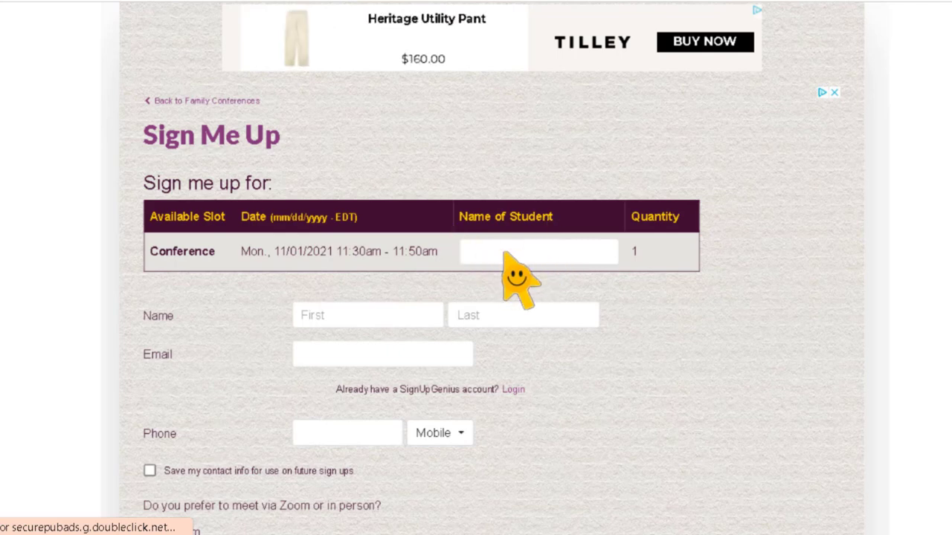
scroll(500, 256, "down", 1)
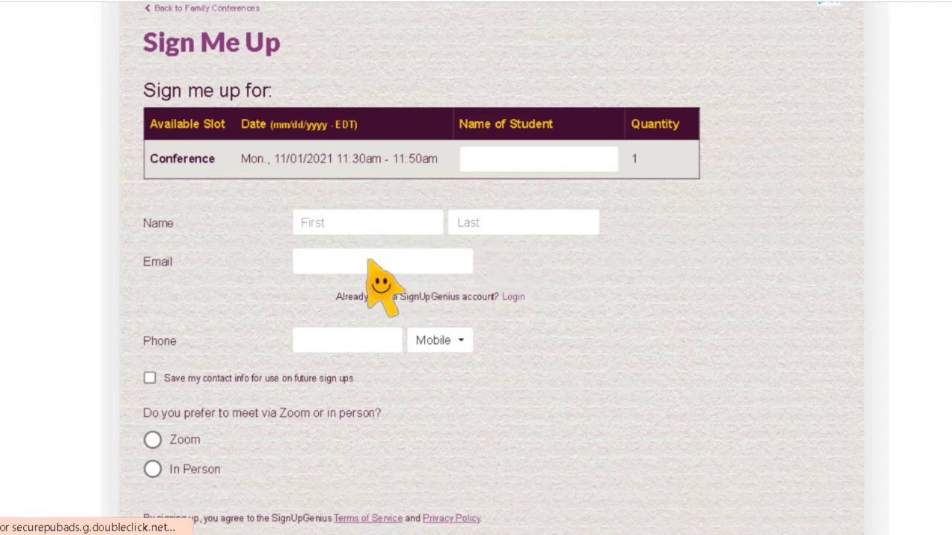
scroll(368, 260, "down", 1)
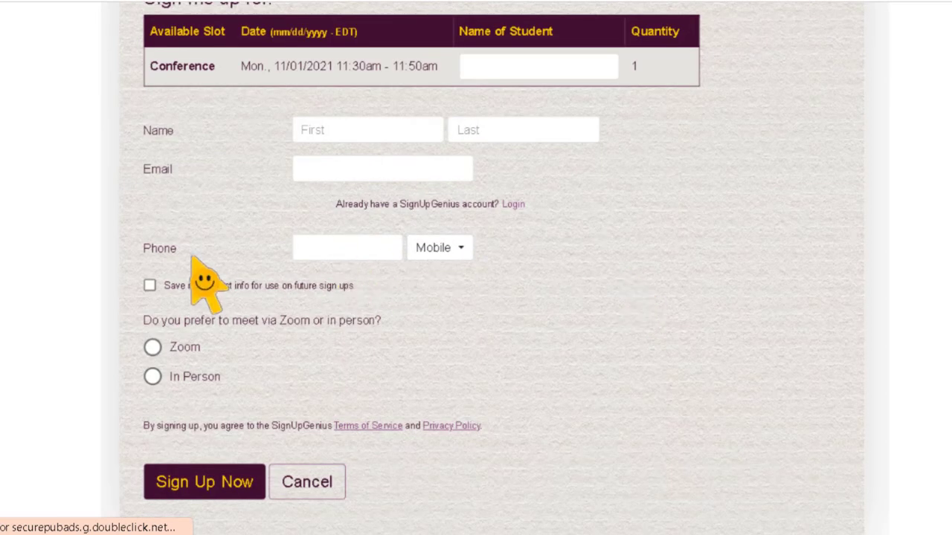
scroll(191, 294, "down", 1)
scroll(191, 293, "up", 1)
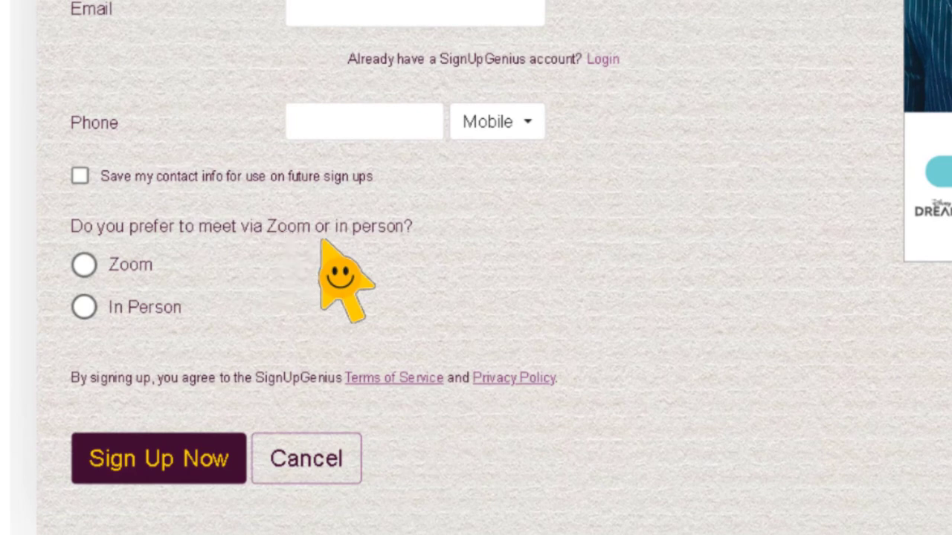
left_click(83, 265)
left_click(84, 308)
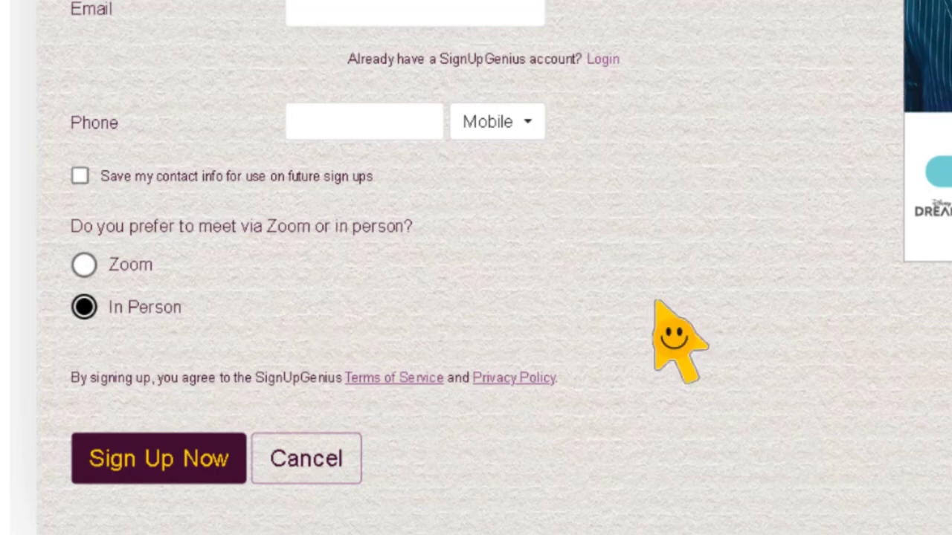
Step: Publish the Family Conferences sign up and copy its share link
scroll(673, 335, "up", 5)
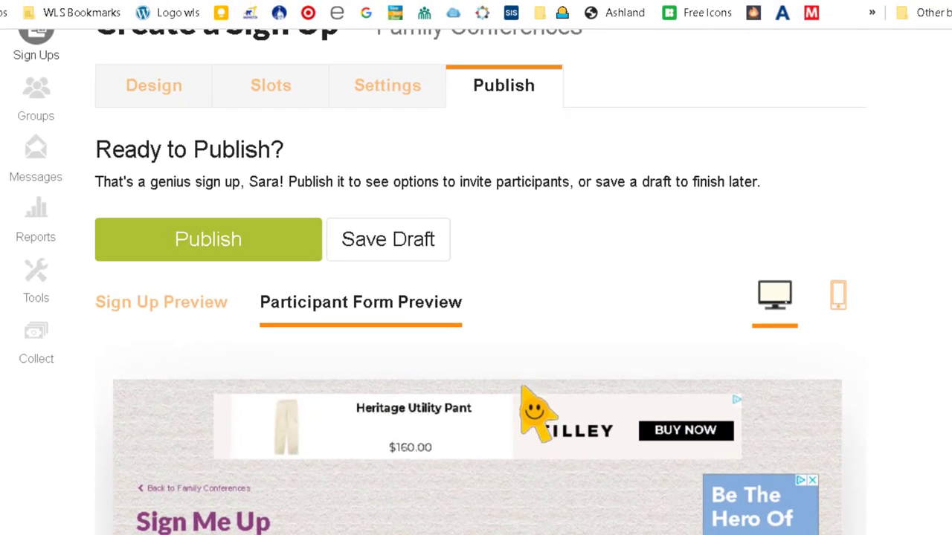
scroll(538, 413, "down", 1)
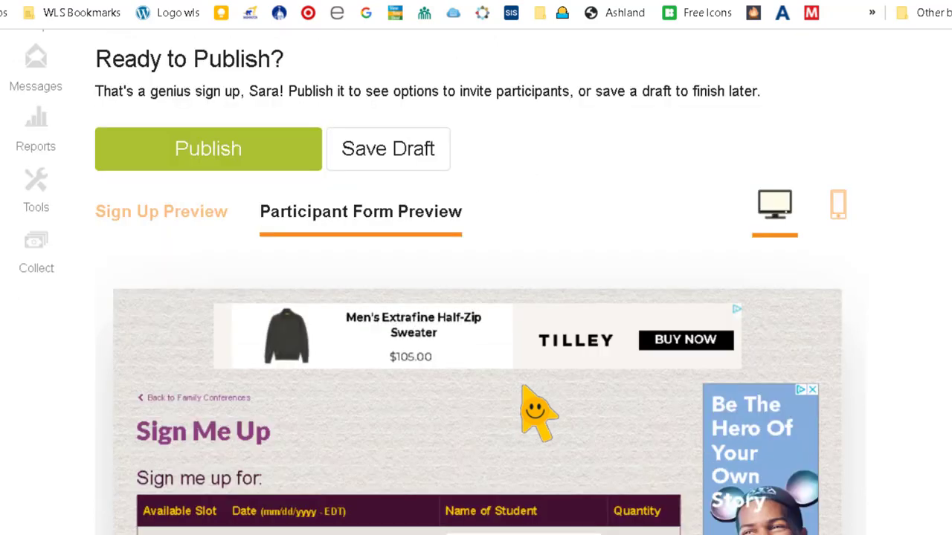
left_click(223, 153)
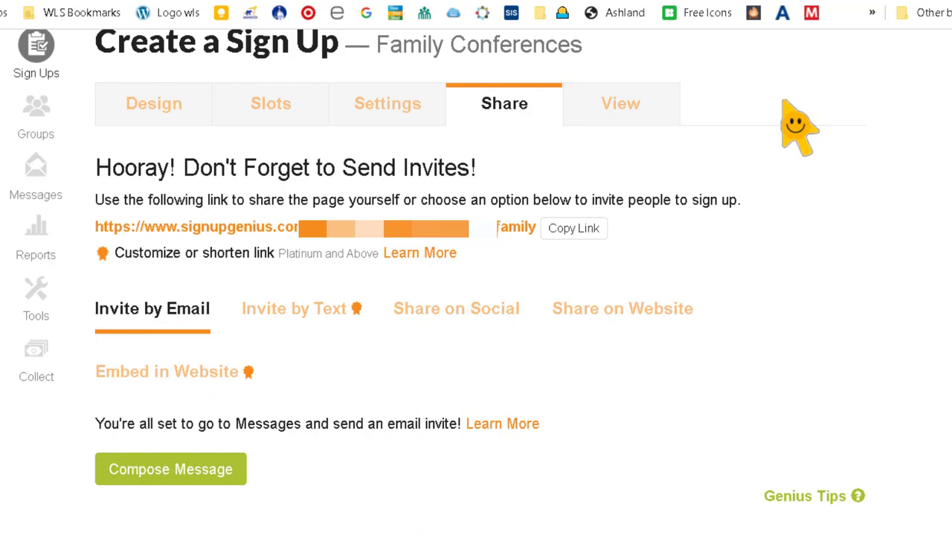
left_click(582, 229)
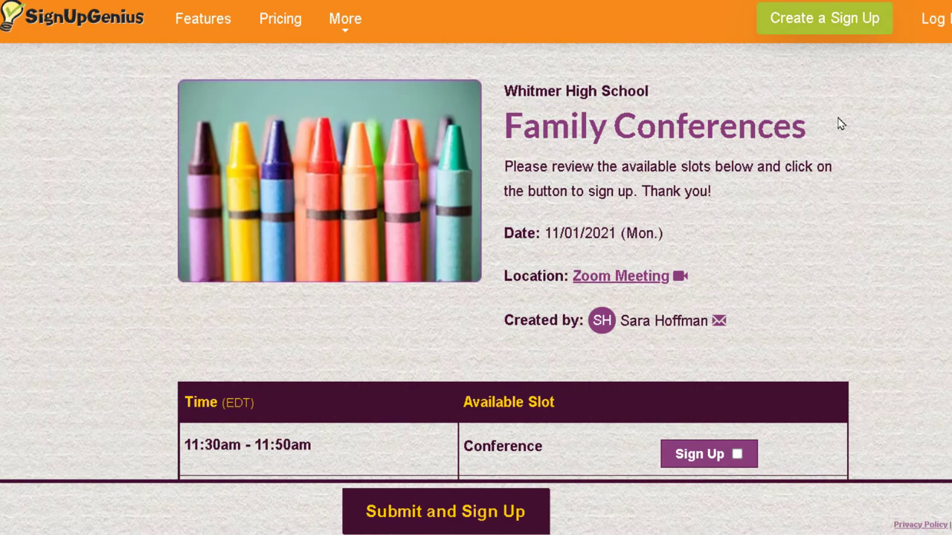
Step: On the live sign up page, select the 11:30am - 11:50am conference slot and continue to the participant form
scroll(539, 201, "down", 5)
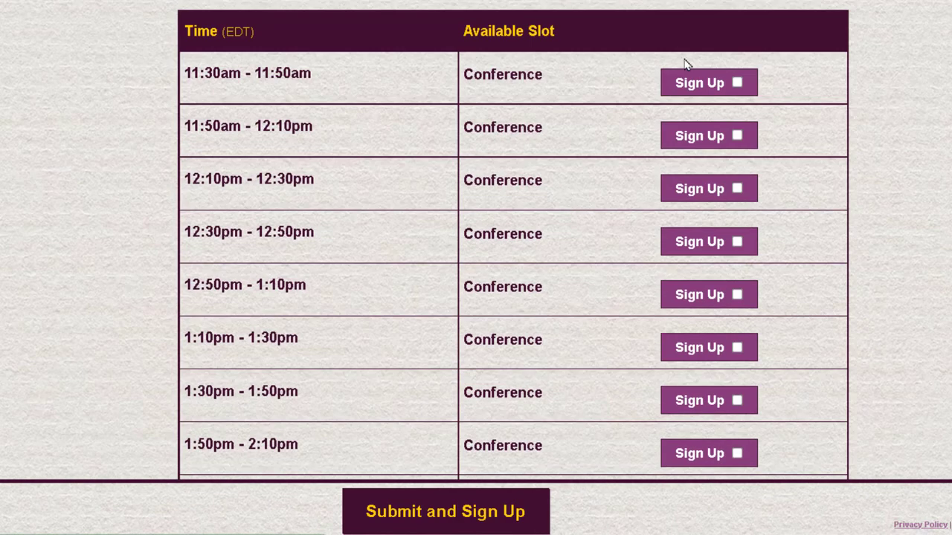
left_click(695, 83)
left_click(444, 511)
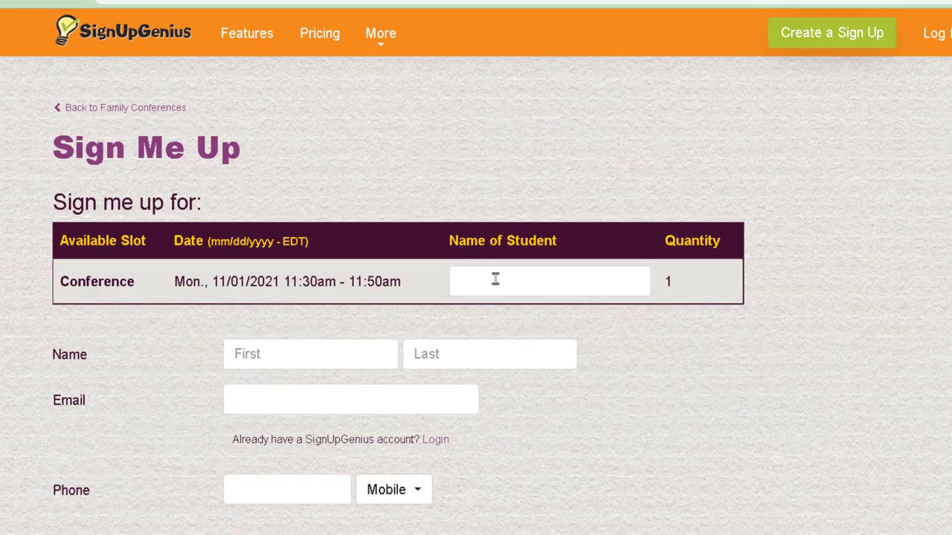
Step: Fill in the student's name and the participant's first and last name on the Sign Me Up form
left_click(496, 279)
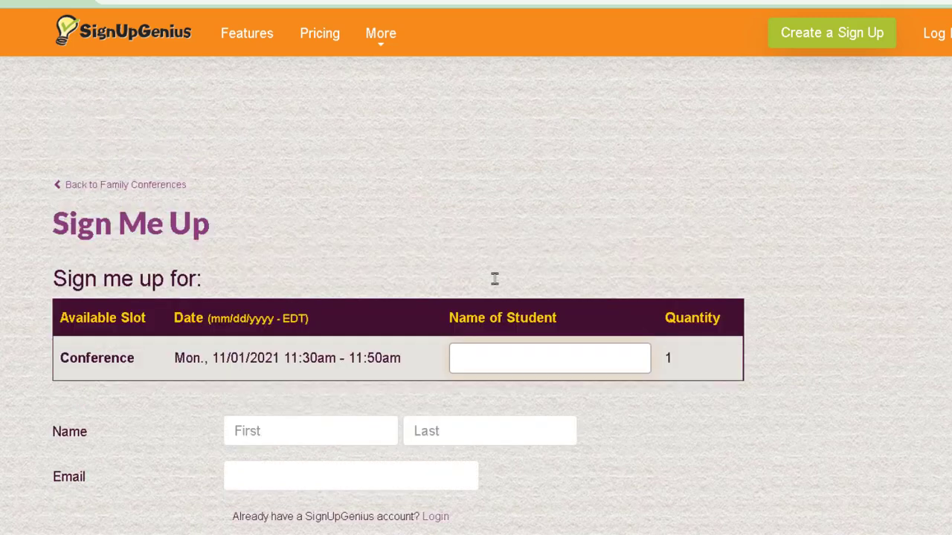
type("Sue Flay")
left_click(342, 430)
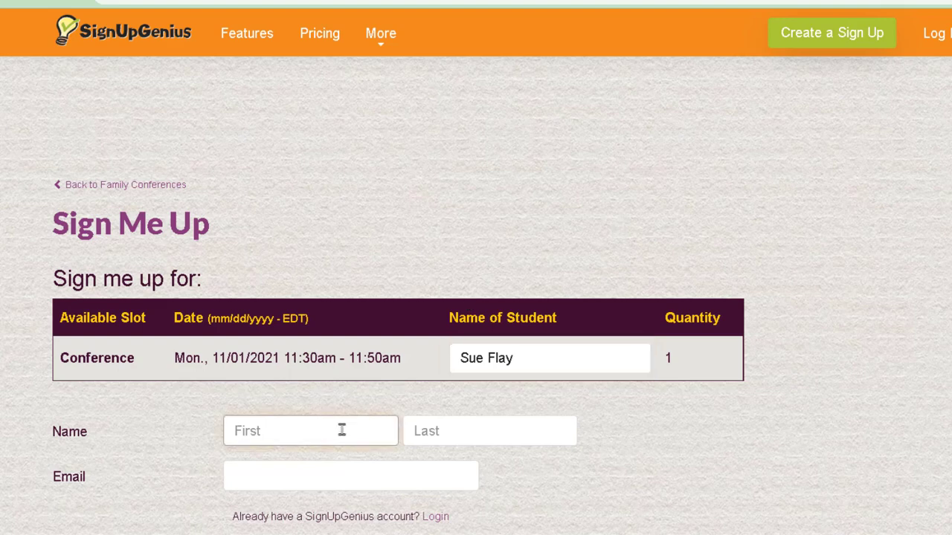
type("Chip")
key("Tab")
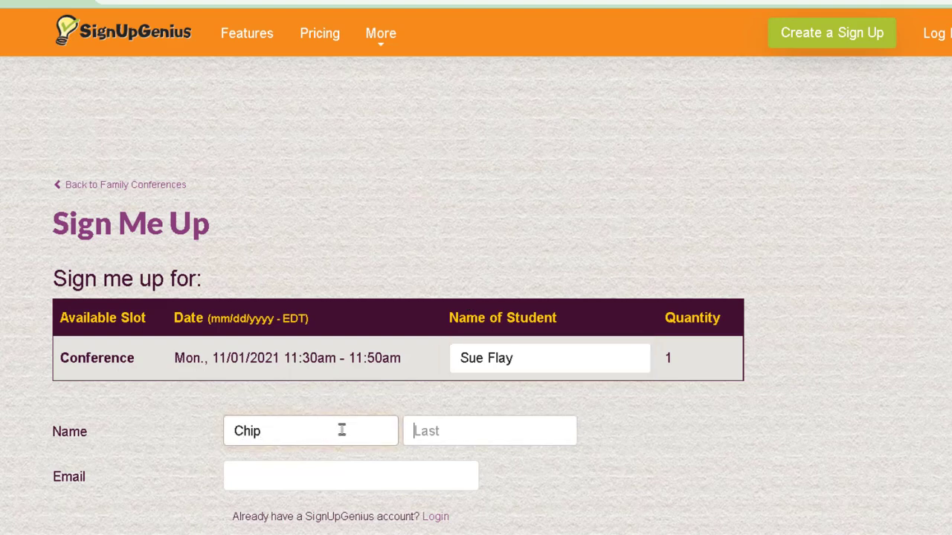
type("Munck")
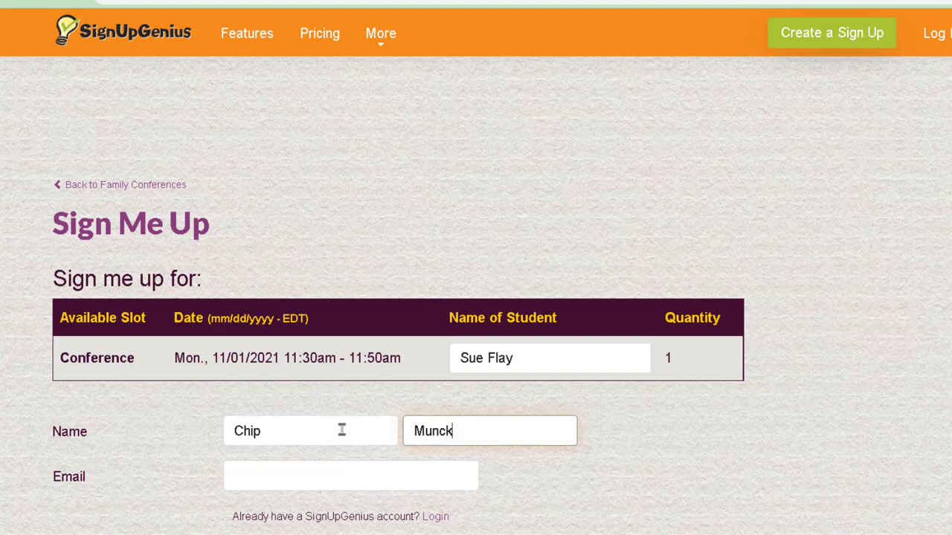
key("BackSpace")
key("BackSpace")
type("k")
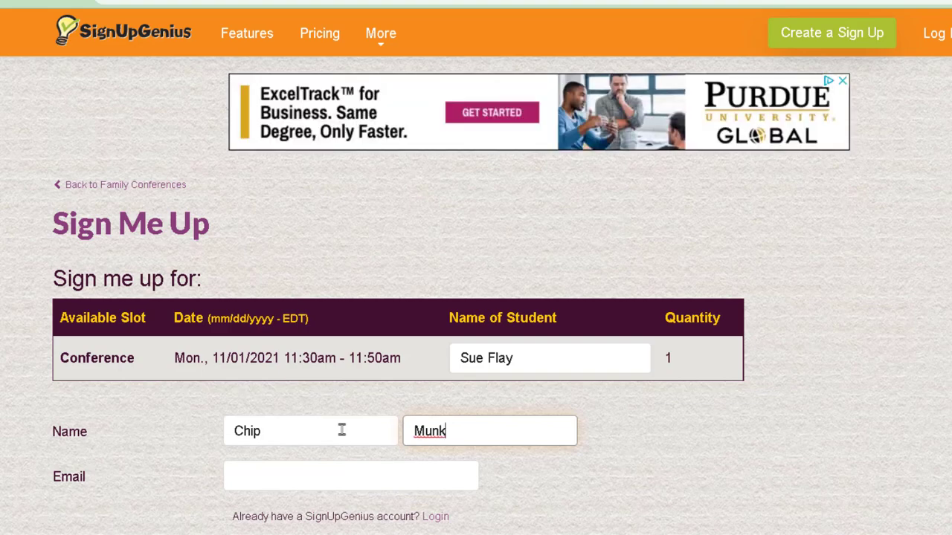
Step: Enter the participant's email, choose Zoom as the meeting preference, and submit the sign up
scroll(356, 418, "down", 1)
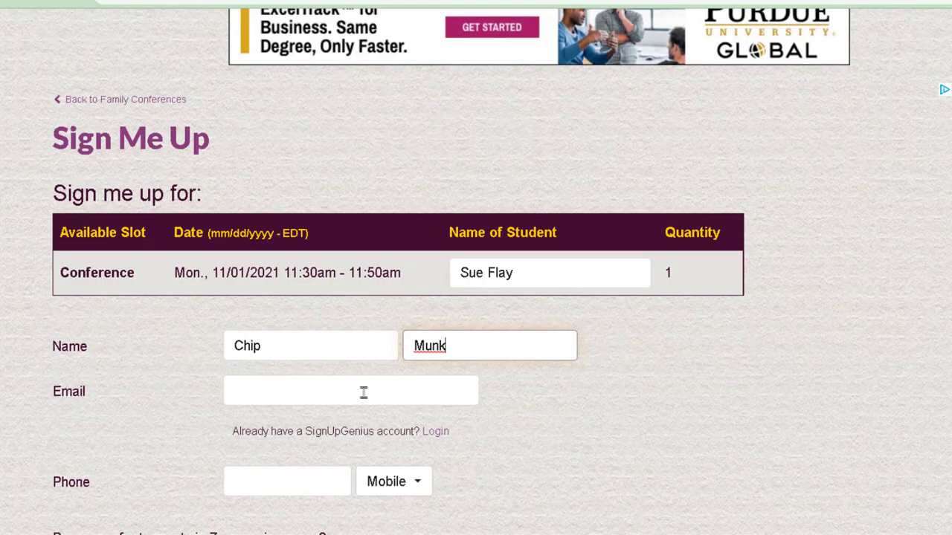
left_click(362, 391)
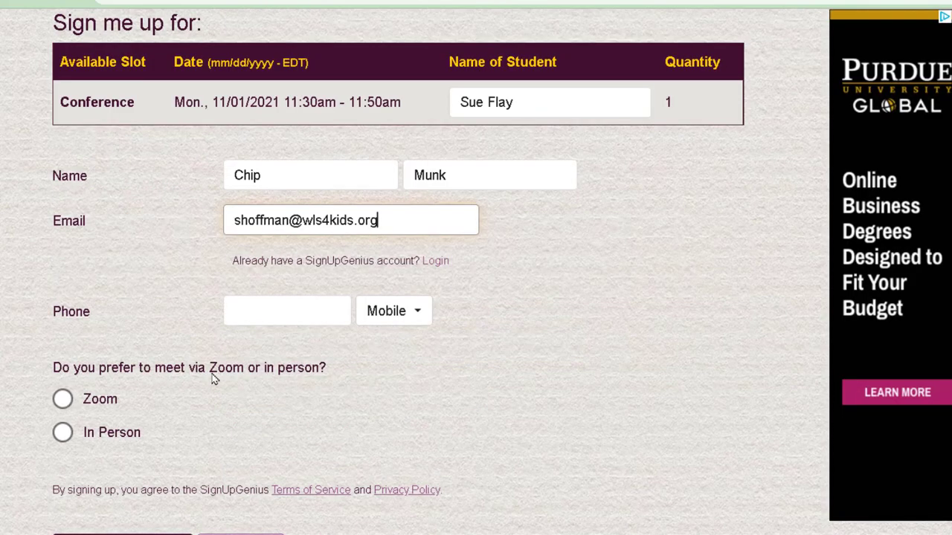
left_click(64, 405)
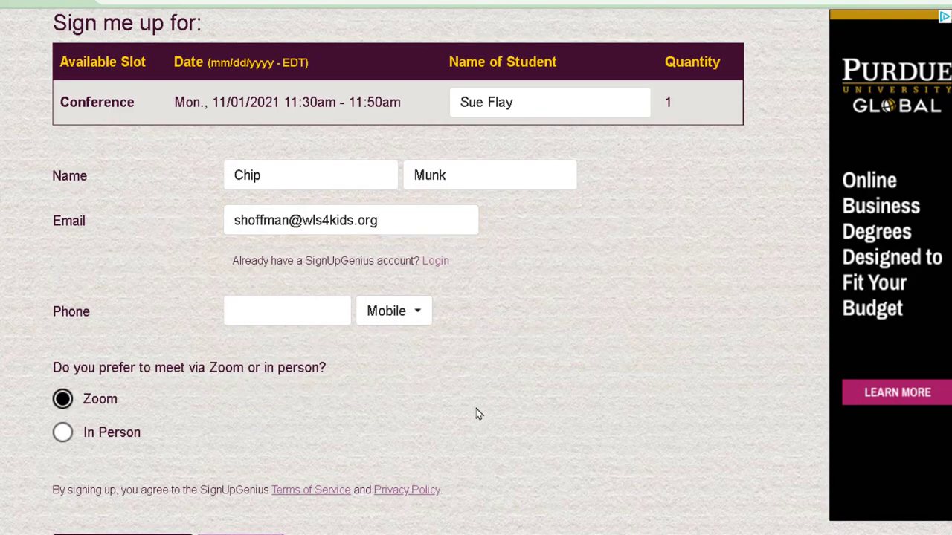
scroll(479, 413, "down", 2)
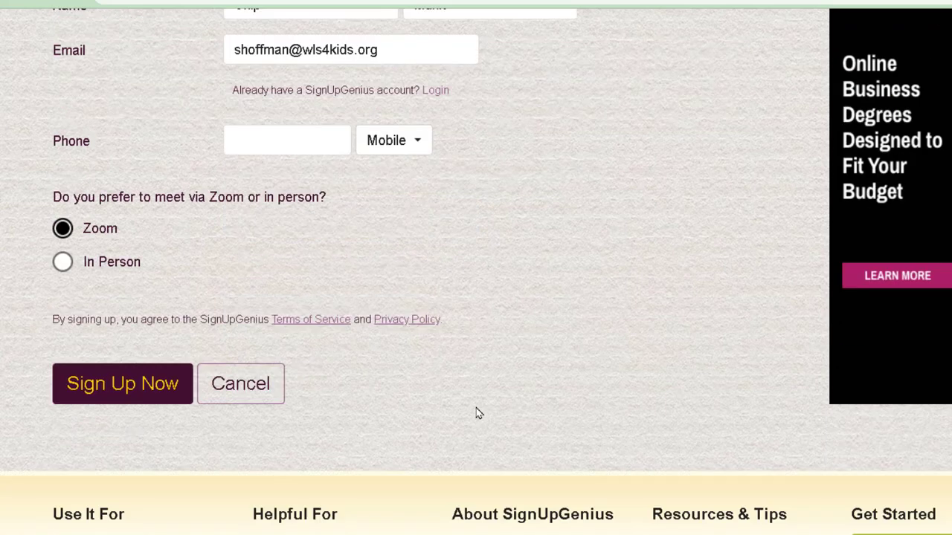
left_click(125, 393)
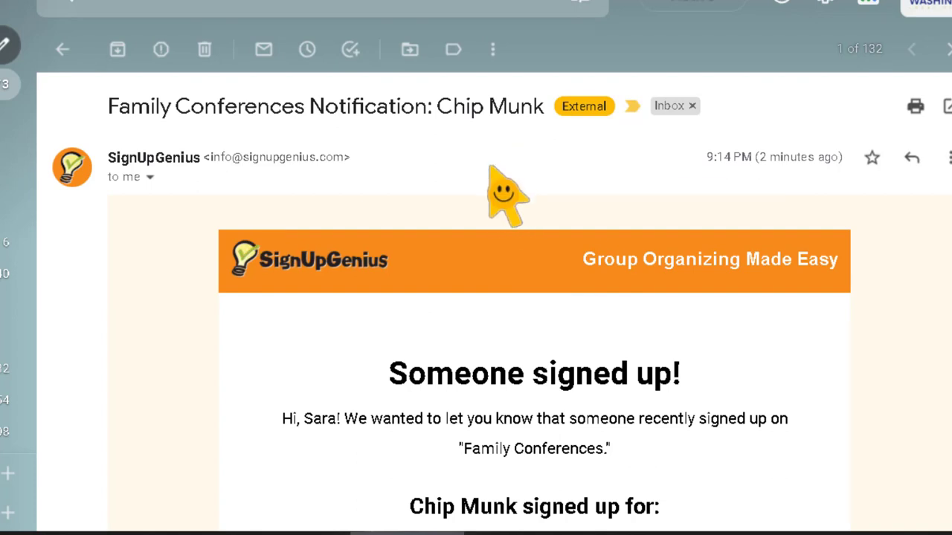
Step: Examine the participant and conference details in the Family Conferences notification email and the Sign Up Confirmation email
scroll(490, 168, "down", 1)
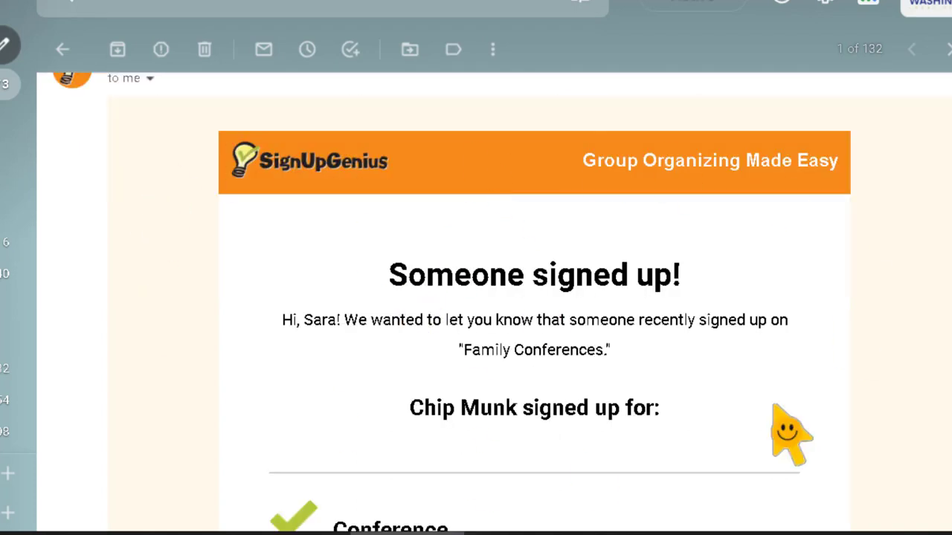
scroll(725, 339, "down", 1)
scroll(741, 363, "down", 1)
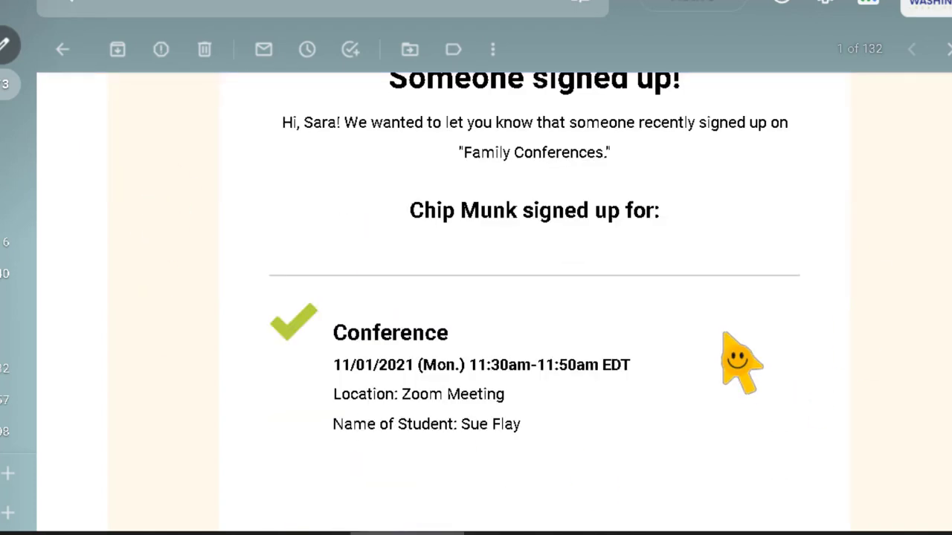
scroll(741, 363, "up", 3)
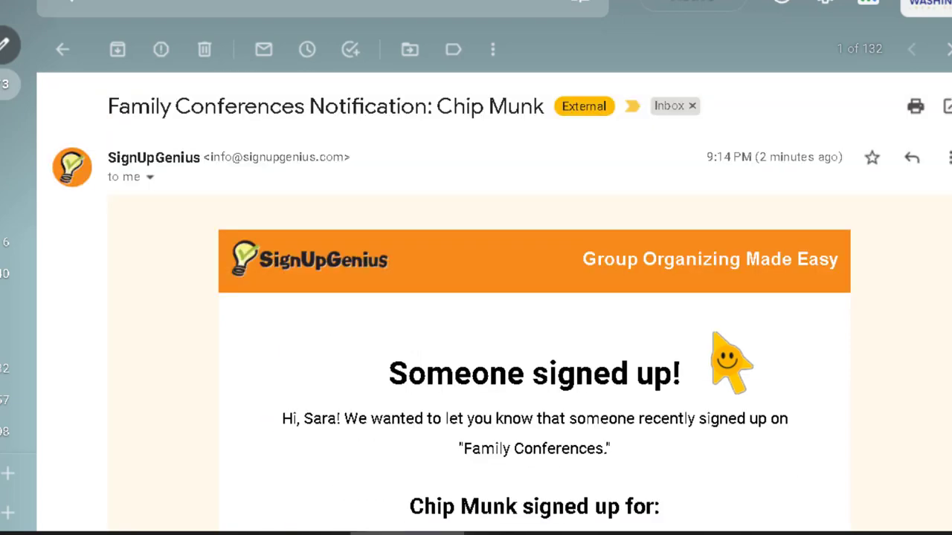
scroll(686, 346, "down", 1)
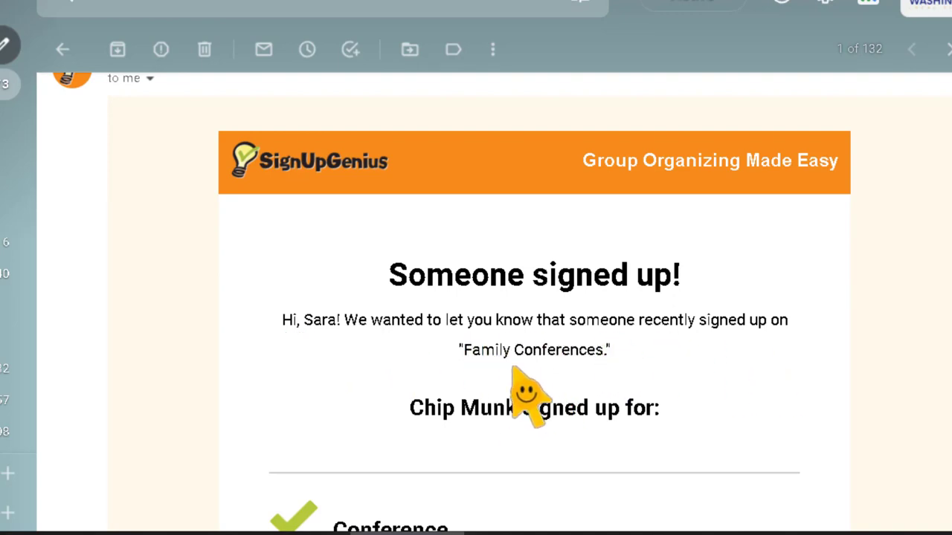
scroll(826, 431, "down", 2)
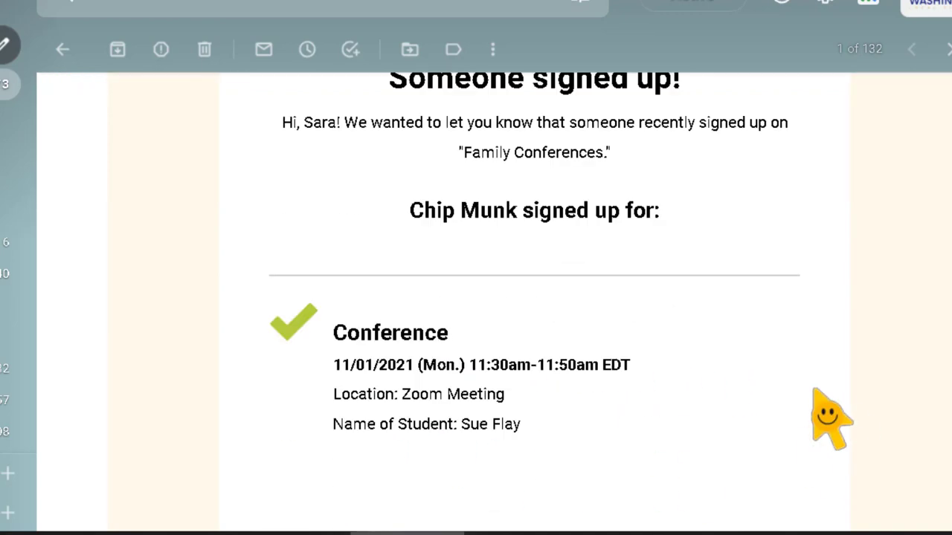
scroll(814, 391, "down", 1)
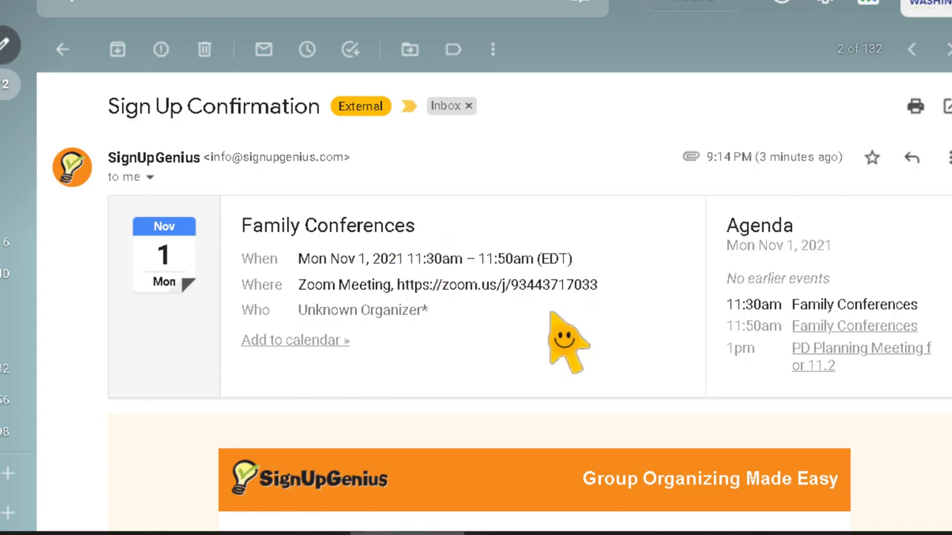
scroll(565, 335, "down", 5)
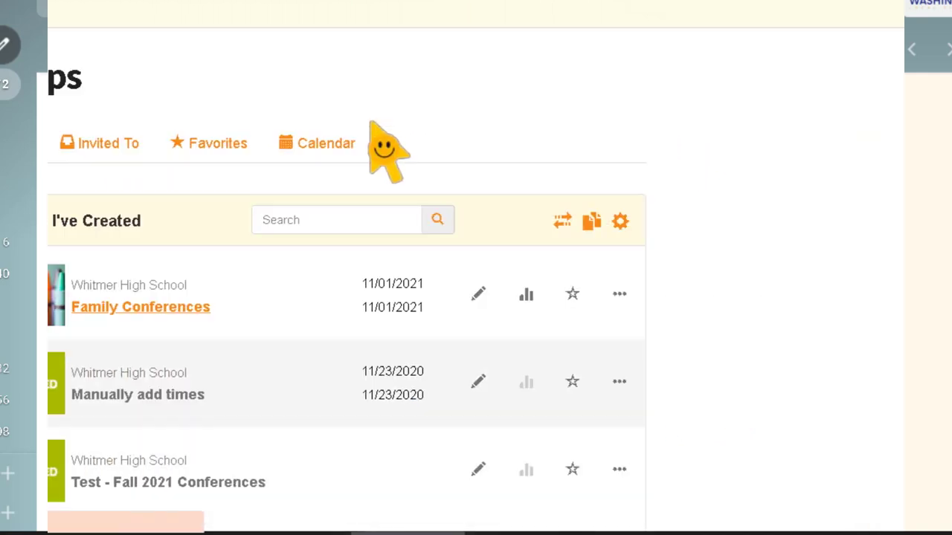
Step: Switch to SignUpGenius, open the Family Conferences sign up from the created sign ups, and check its conference slots
scroll(382, 147, "down", 2)
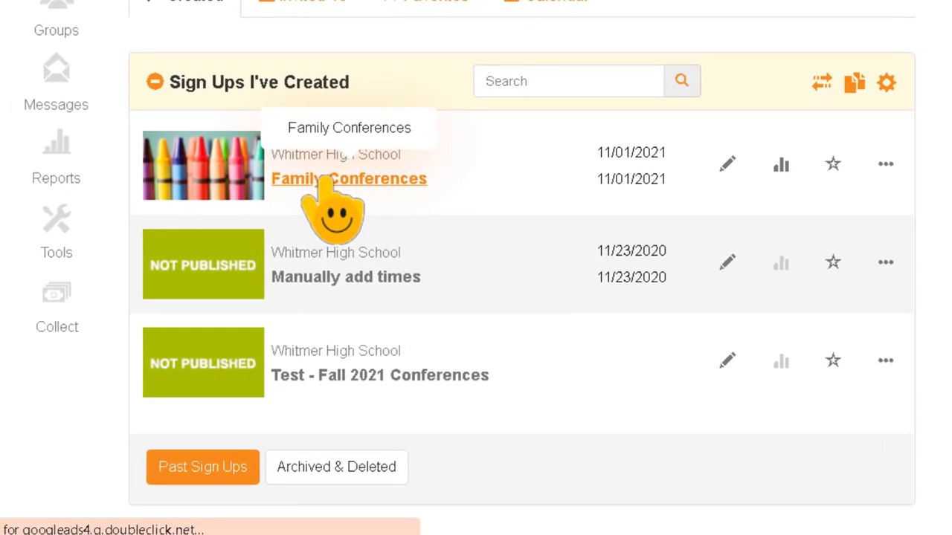
left_click(325, 179)
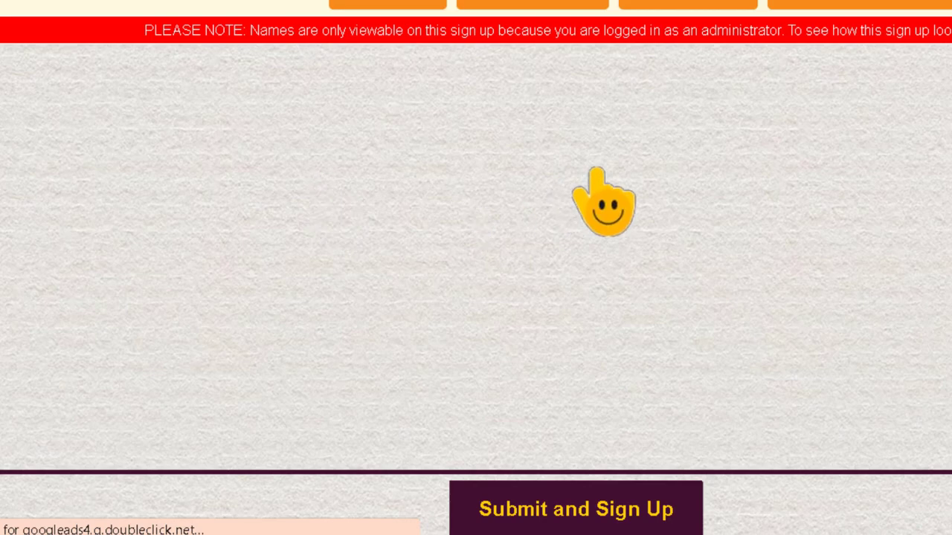
scroll(599, 186, "down", 5)
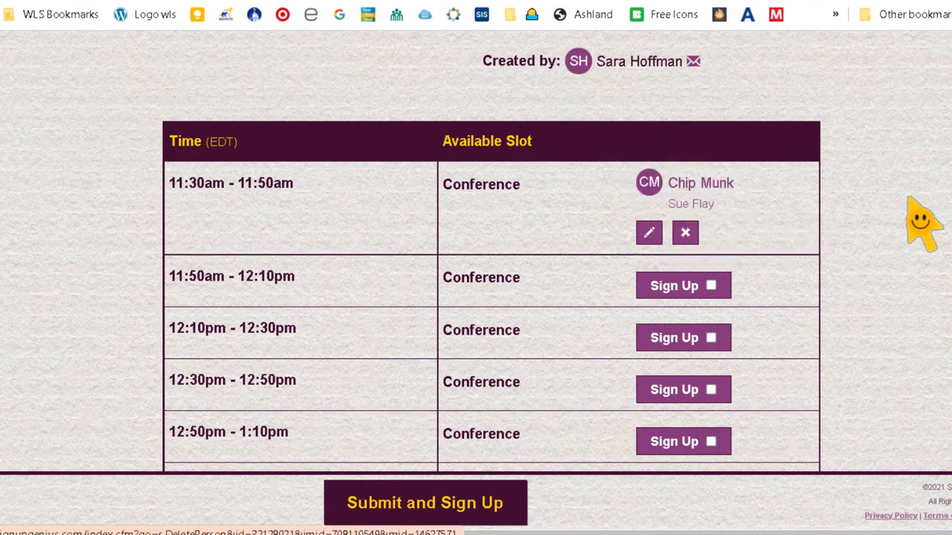
scroll(921, 223, "up", 4)
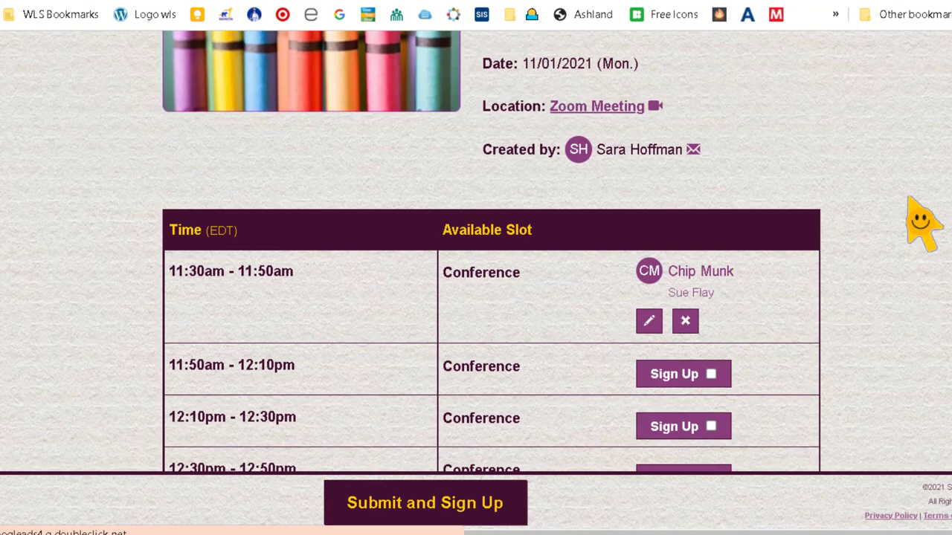
scroll(922, 223, "up", 3)
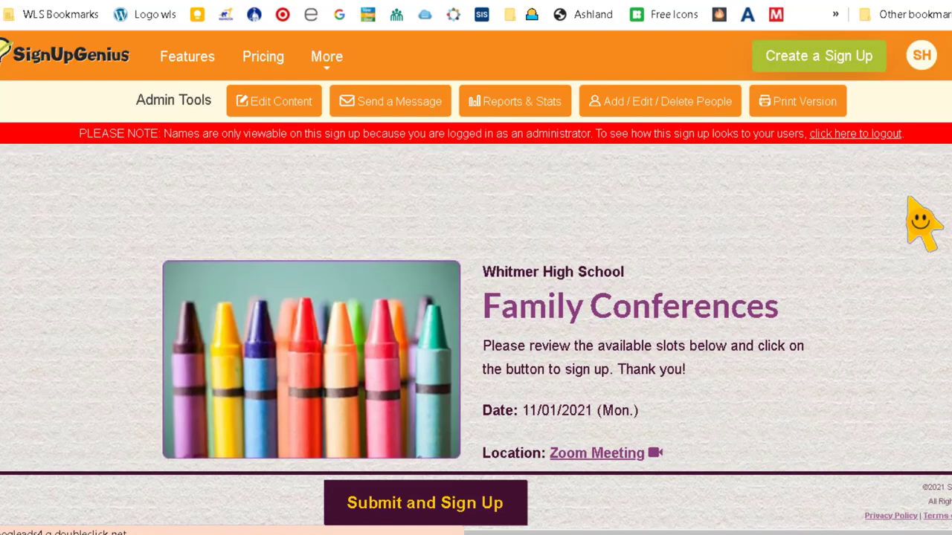
Step: Create a report for the Family Conferences sign up in the List of Sign Ups for Export to Excel style, showing all fields
left_click(524, 102)
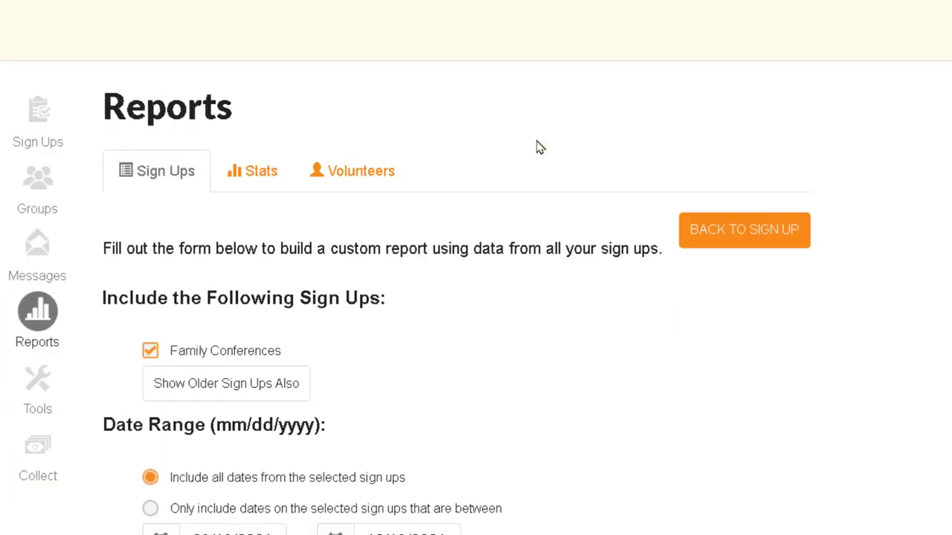
scroll(539, 147, "down", 3)
left_click(150, 153)
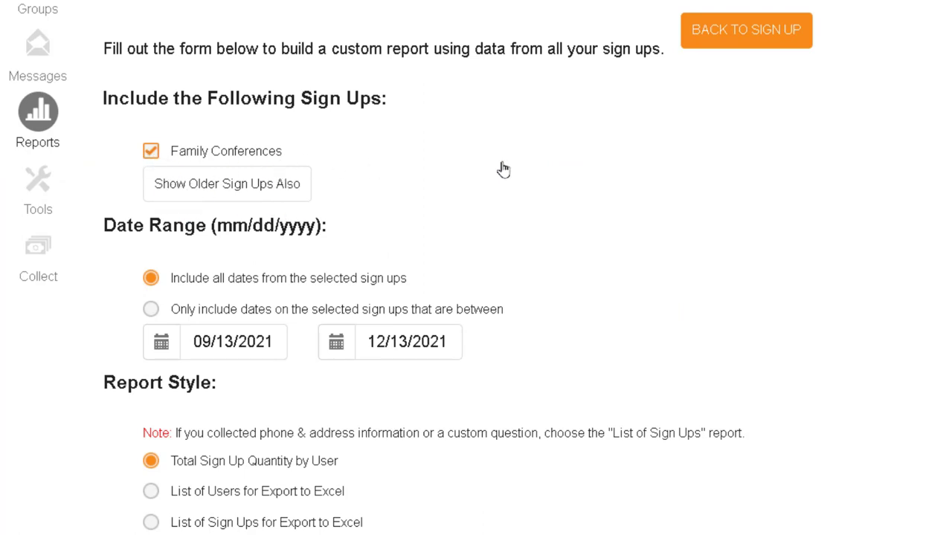
scroll(504, 170, "down", 4)
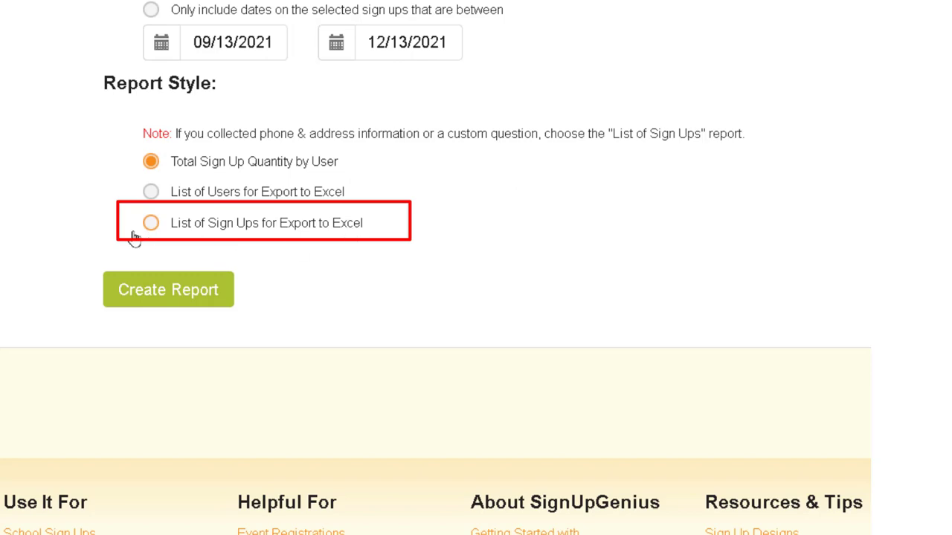
left_click(151, 225)
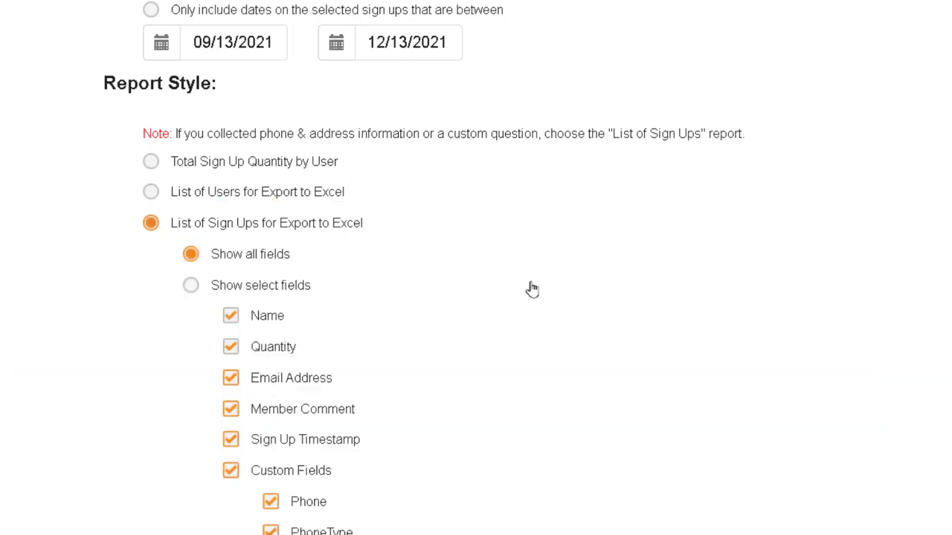
scroll(532, 288, "down", 3)
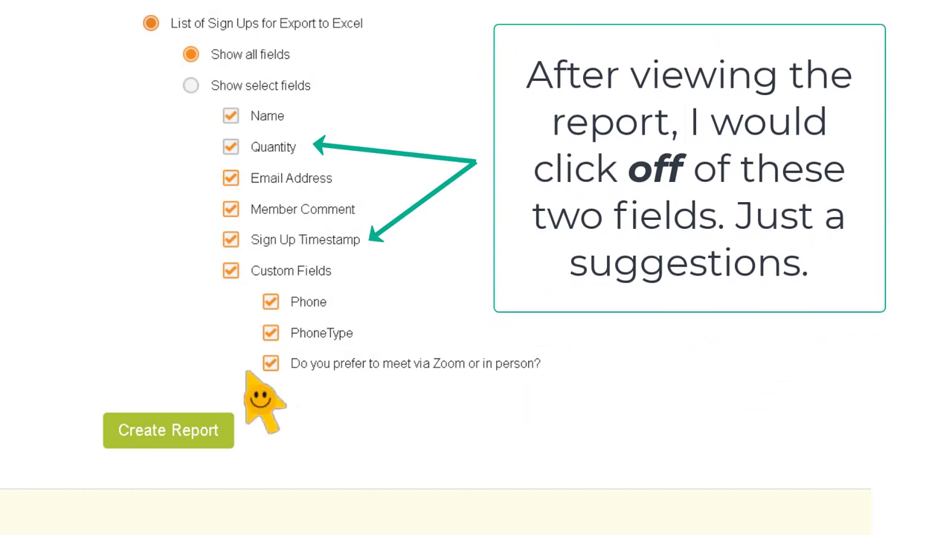
left_click(152, 433)
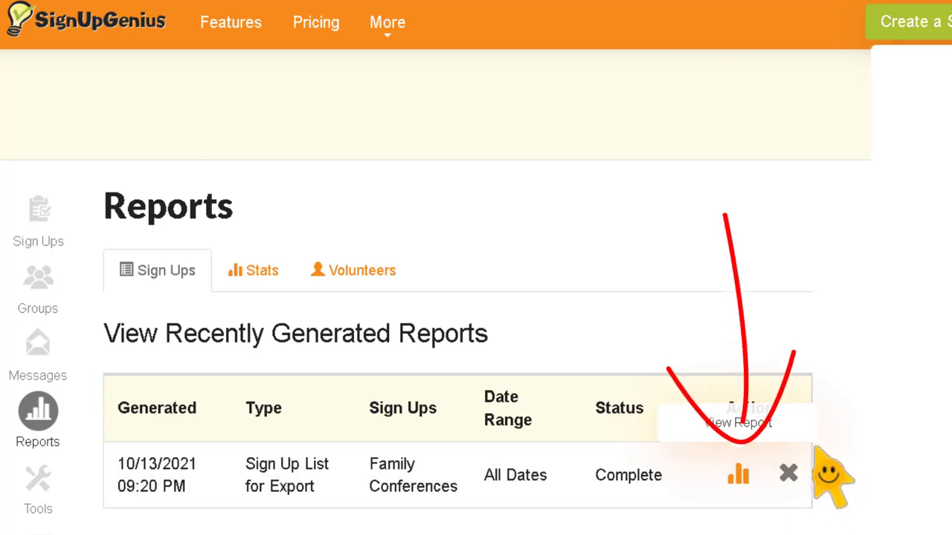
Step: View the generated Family Conferences report and examine its table of conference slots and participant details
left_click(739, 475)
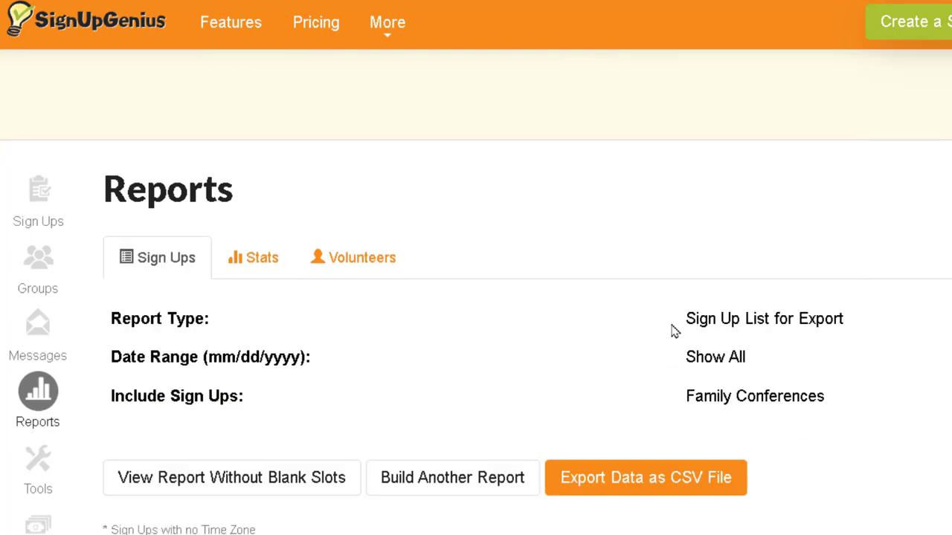
scroll(673, 331, "down", 6)
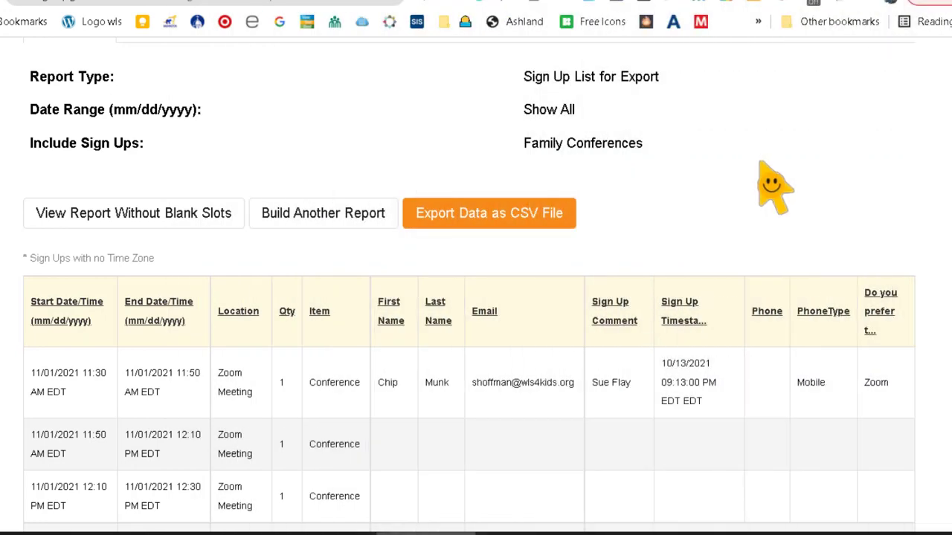
Step: Show the account options for the signed-in organizer
scroll(766, 187, "up", 3)
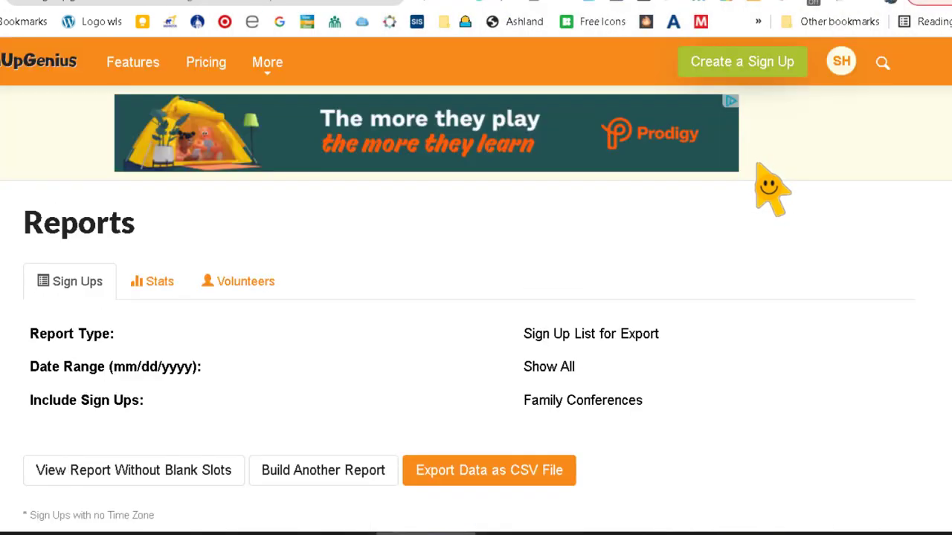
left_click(842, 63)
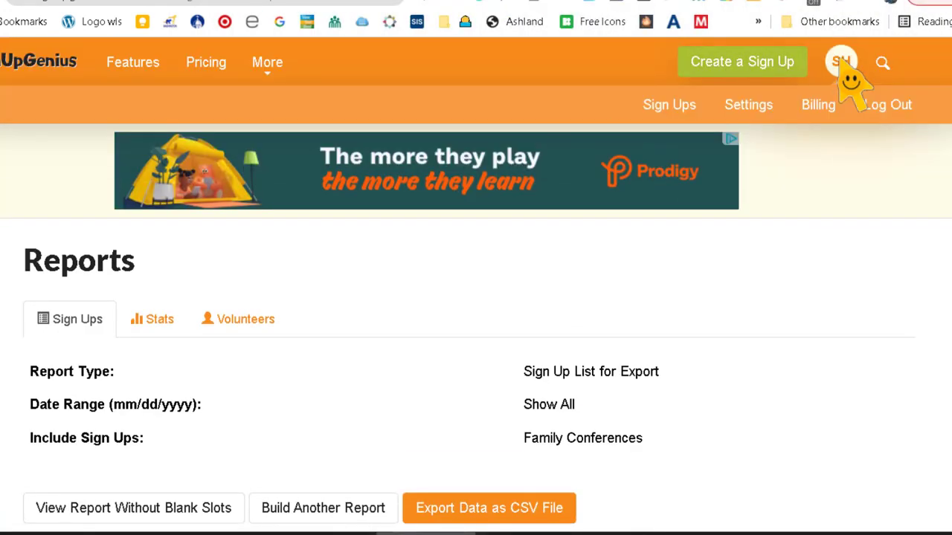